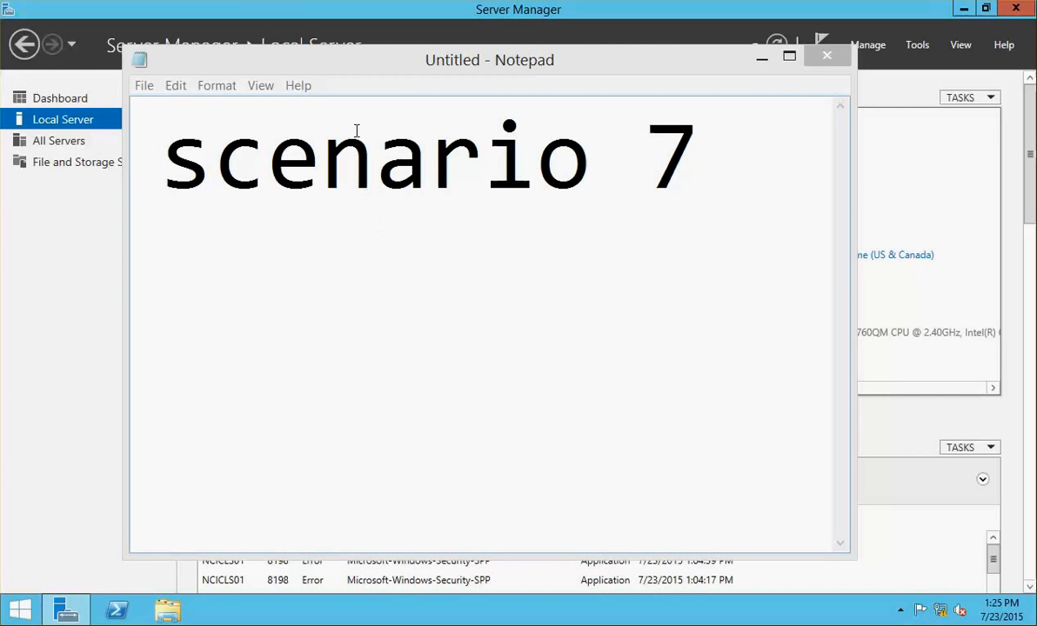
Minimize the scenario note and look through virtual machines NCICDC01, NCICXA02, NCICSF01 and NCIWKS01, returning to NCICLS01.
left_click(761, 60)
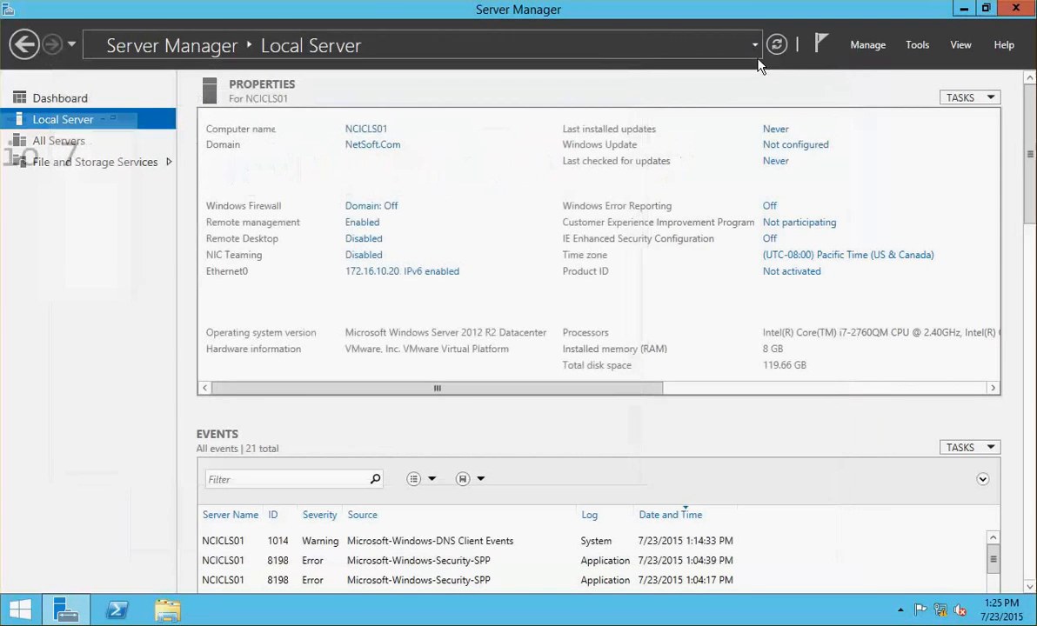
left_click(0, 245)
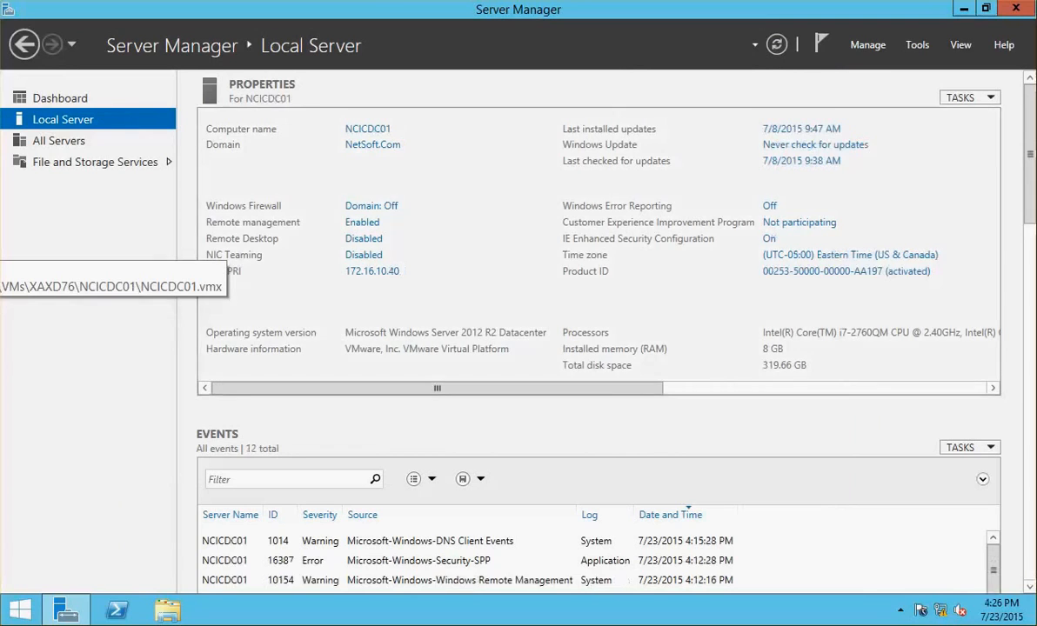
left_click(0, 249)
left_click(0, 264)
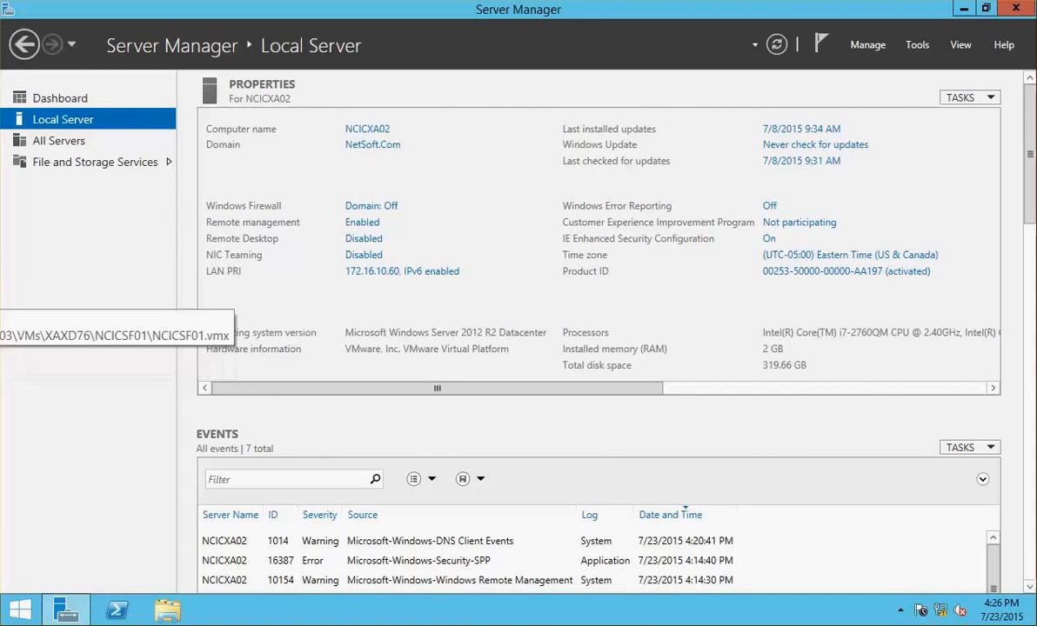
left_click(0, 283)
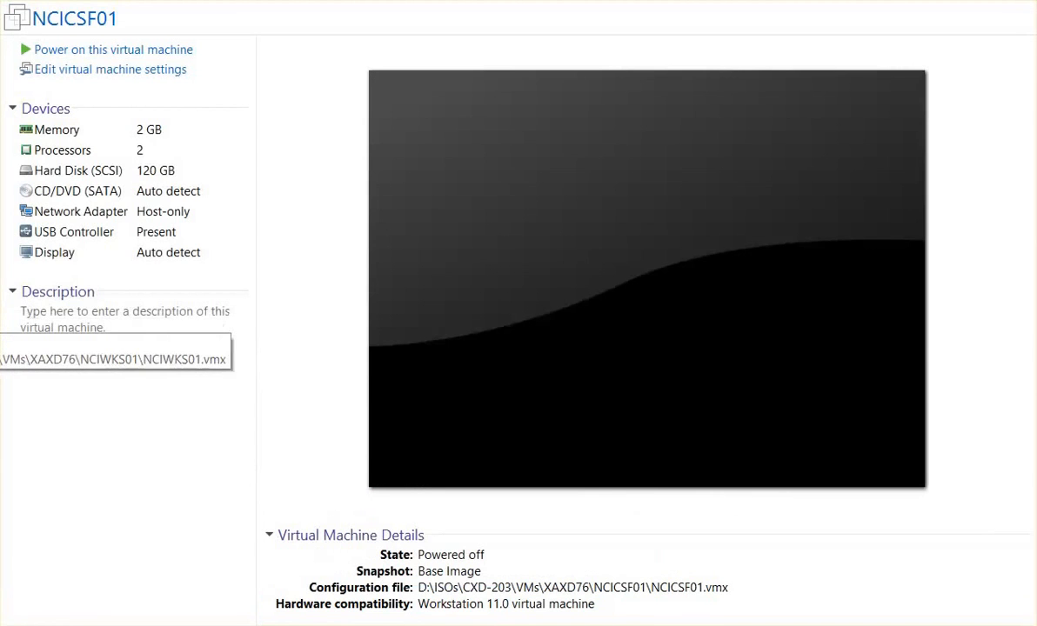
left_click(0, 314)
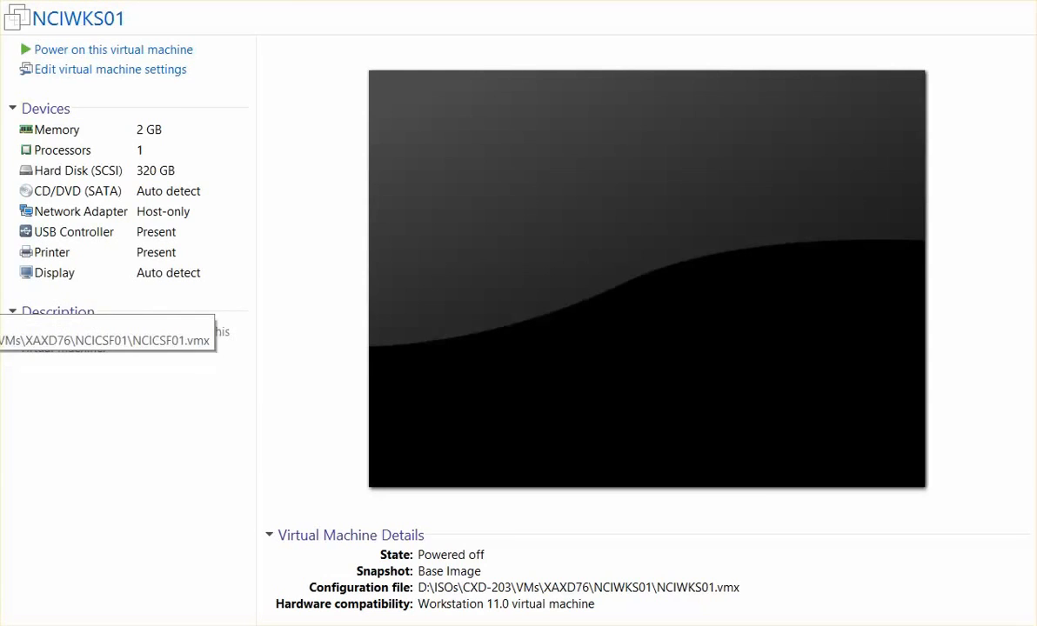
left_click(0, 244)
left_click(0, 226)
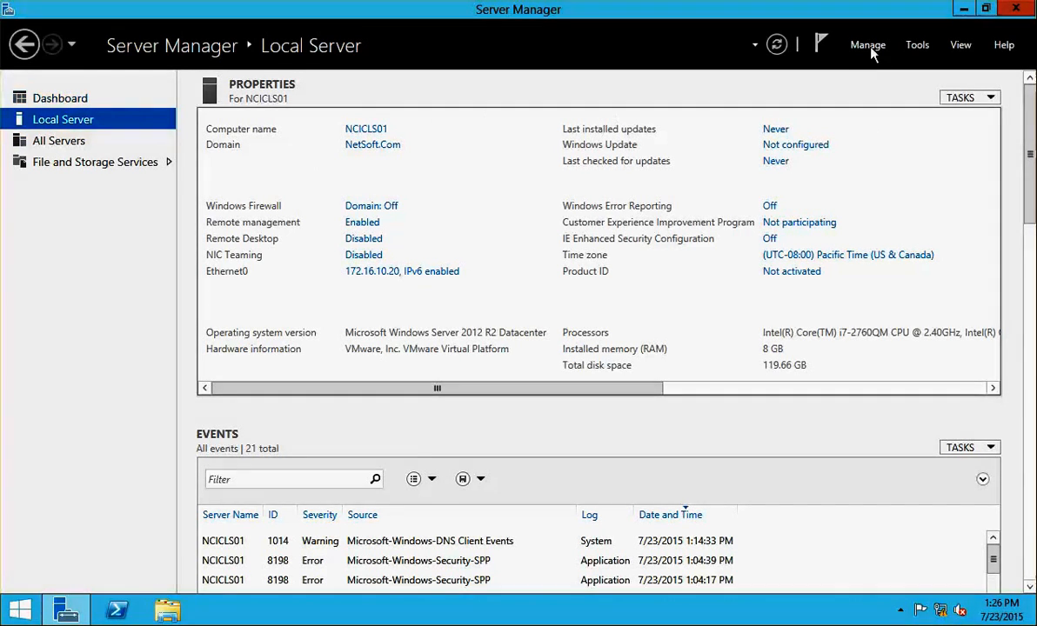
Start adding roles to NCICLS01 with a role-based installation and select the Remote Desktop Services role.
left_click(868, 46)
left_click(883, 66)
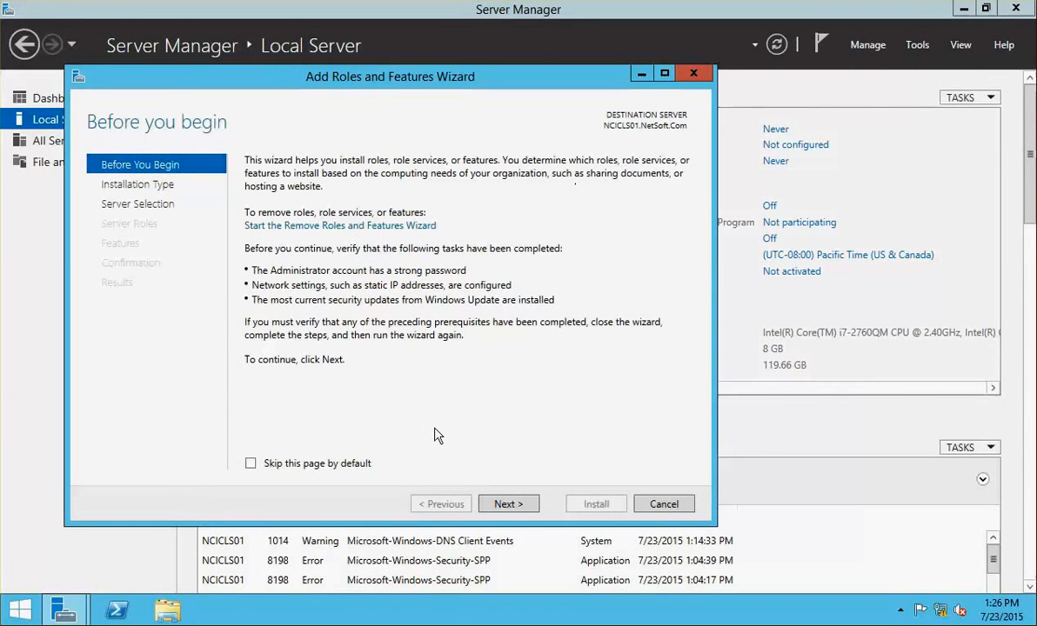
left_click(507, 506)
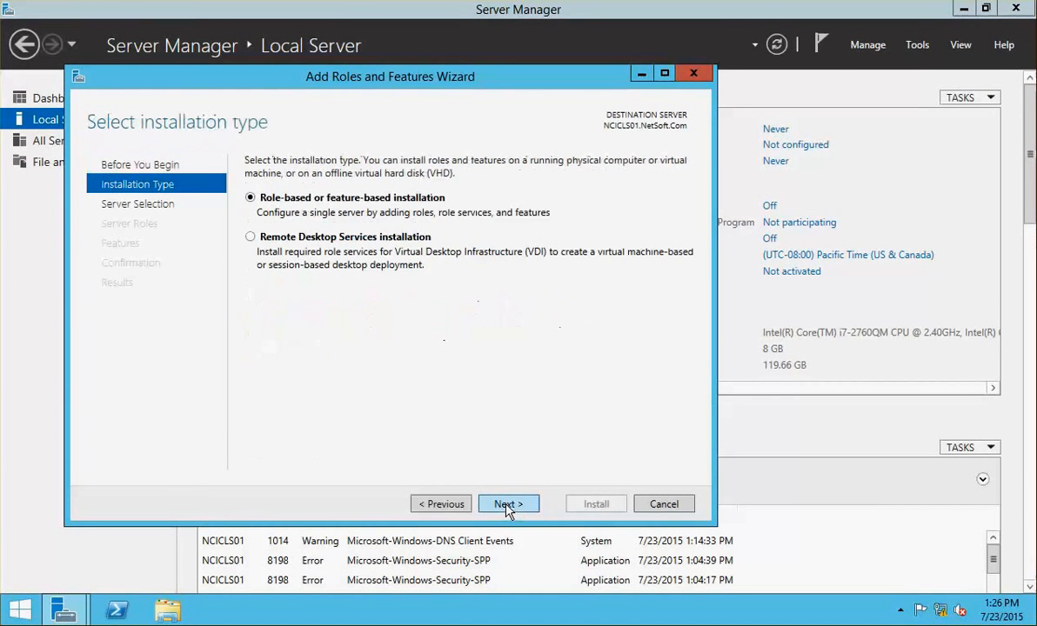
left_click(509, 505)
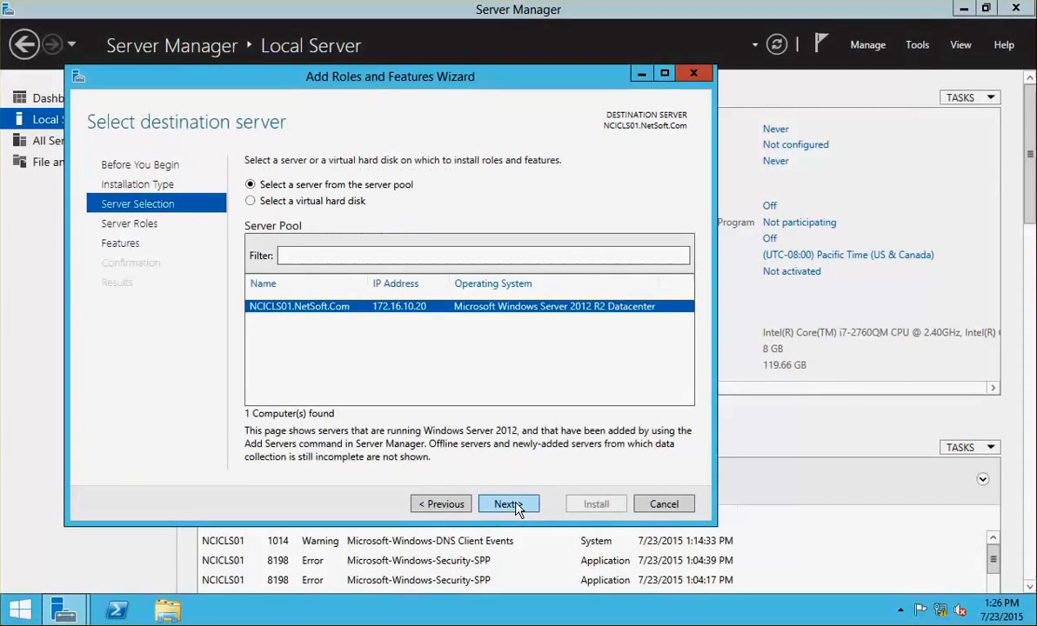
left_click(515, 506)
scroll(486, 329, "down", 2)
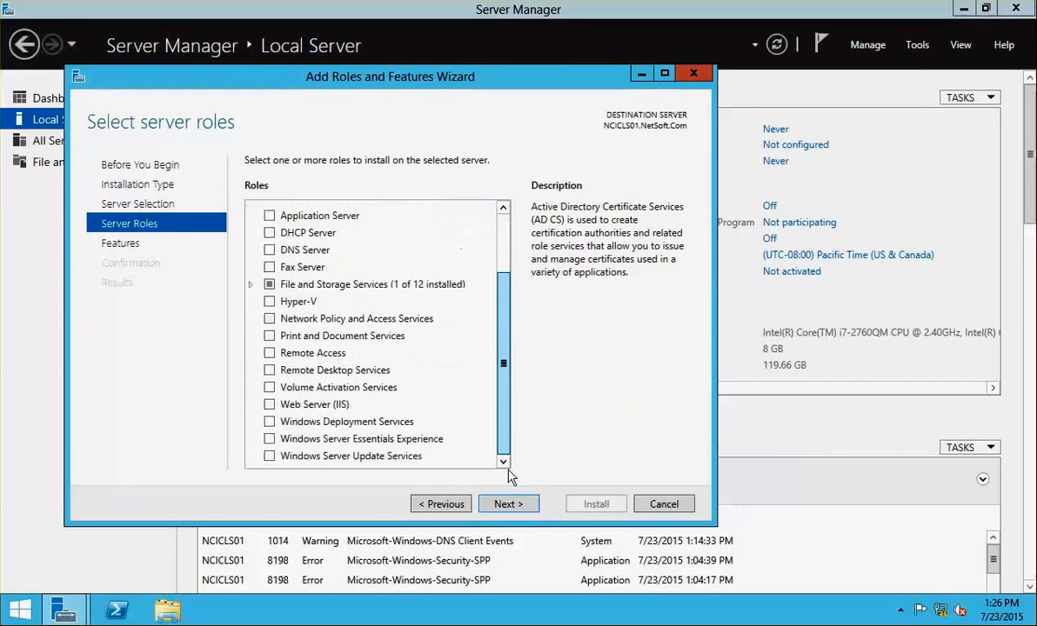
left_click(269, 370)
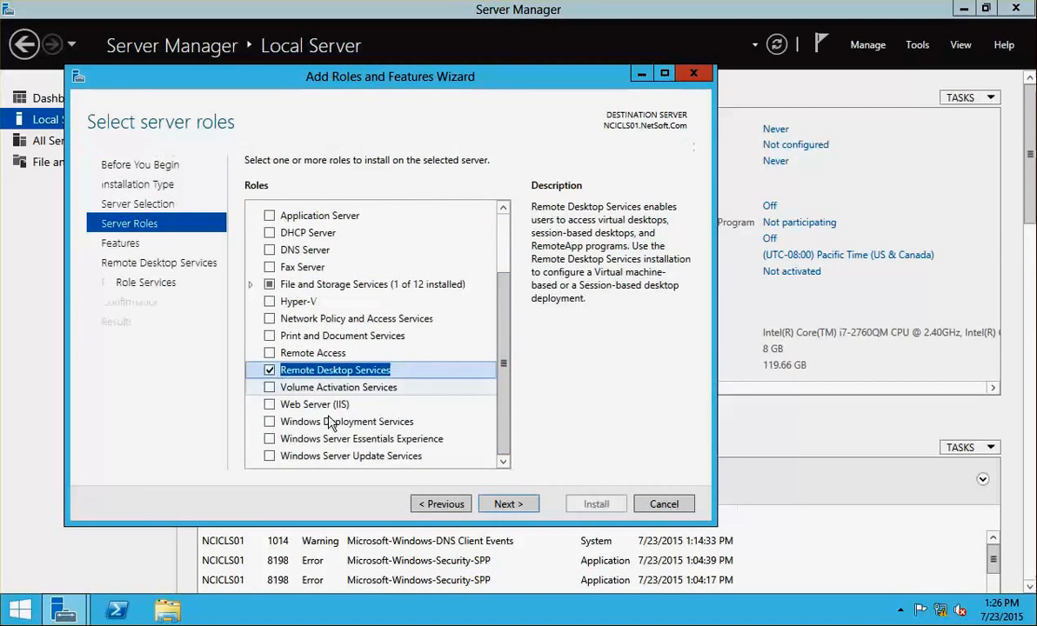
Leave the features unchanged and choose the Remote Desktop Licensing role service together with its required management tools.
left_click(513, 510)
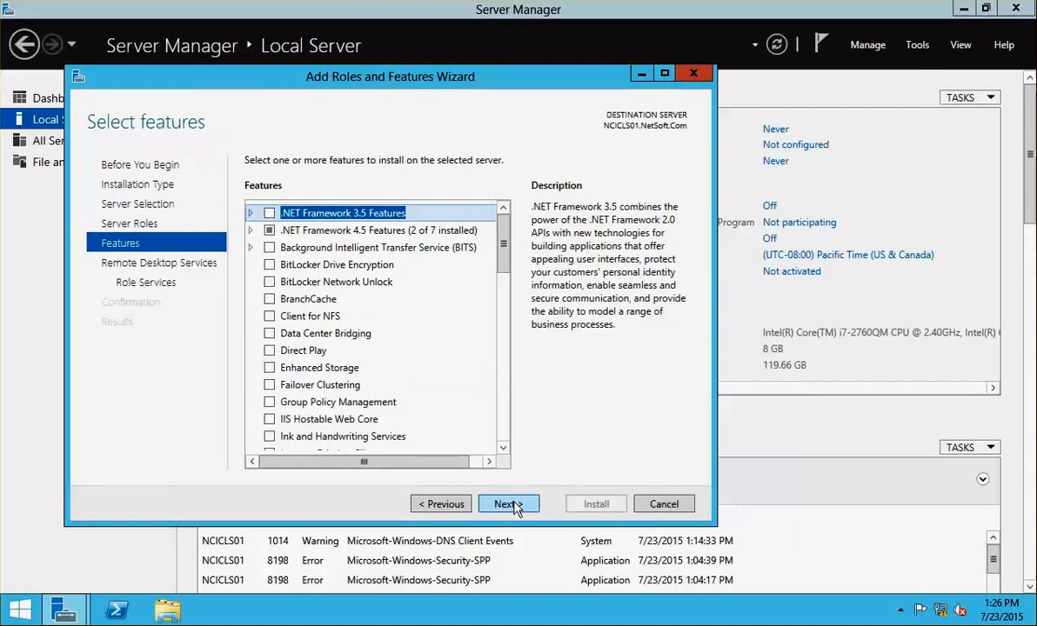
left_click(515, 508)
left_click(513, 506)
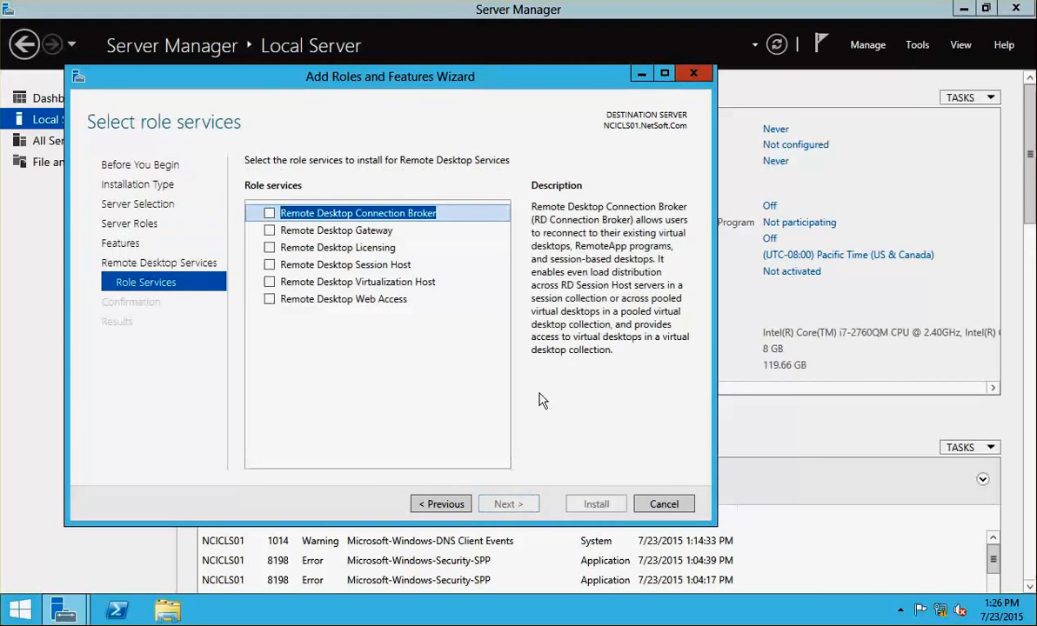
left_click(269, 247)
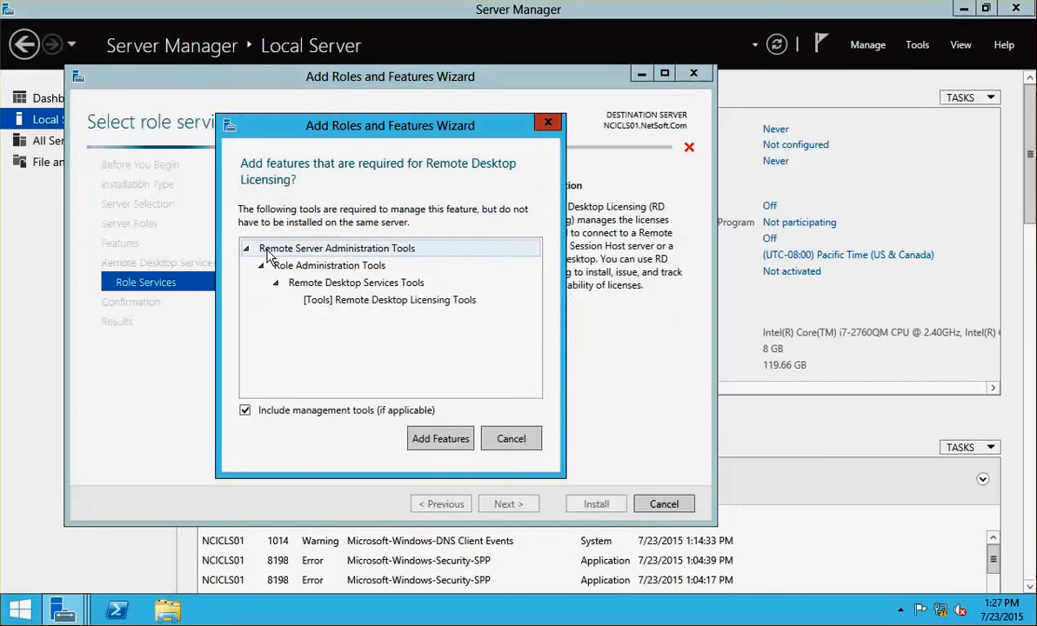
left_click(439, 440)
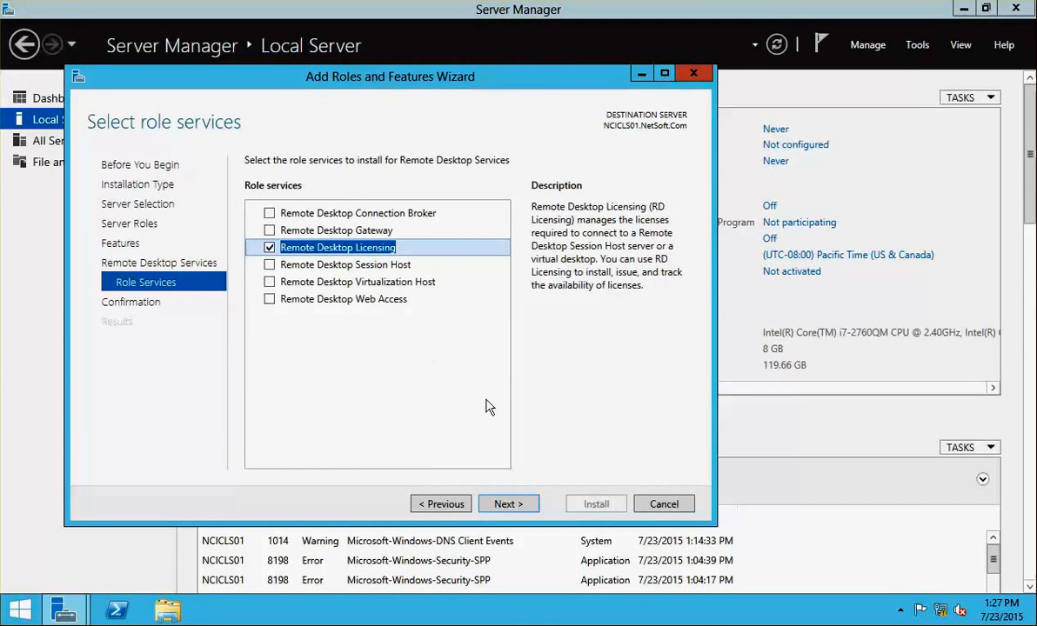
Allow the destination server to restart automatically if required and install the selected Remote Desktop Licensing role service.
left_click(508, 504)
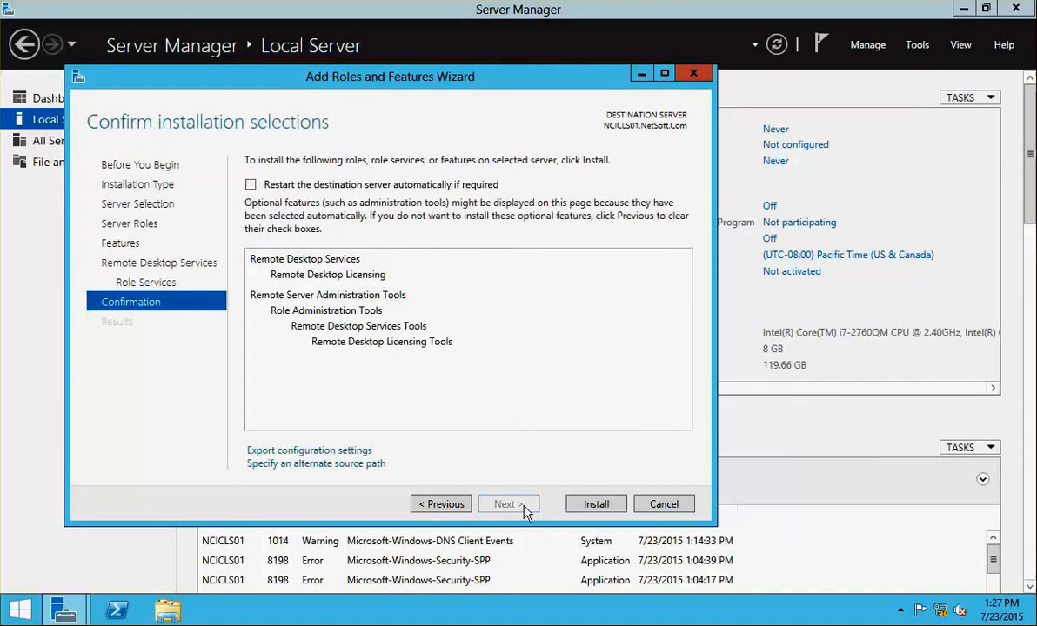
left_click(252, 185)
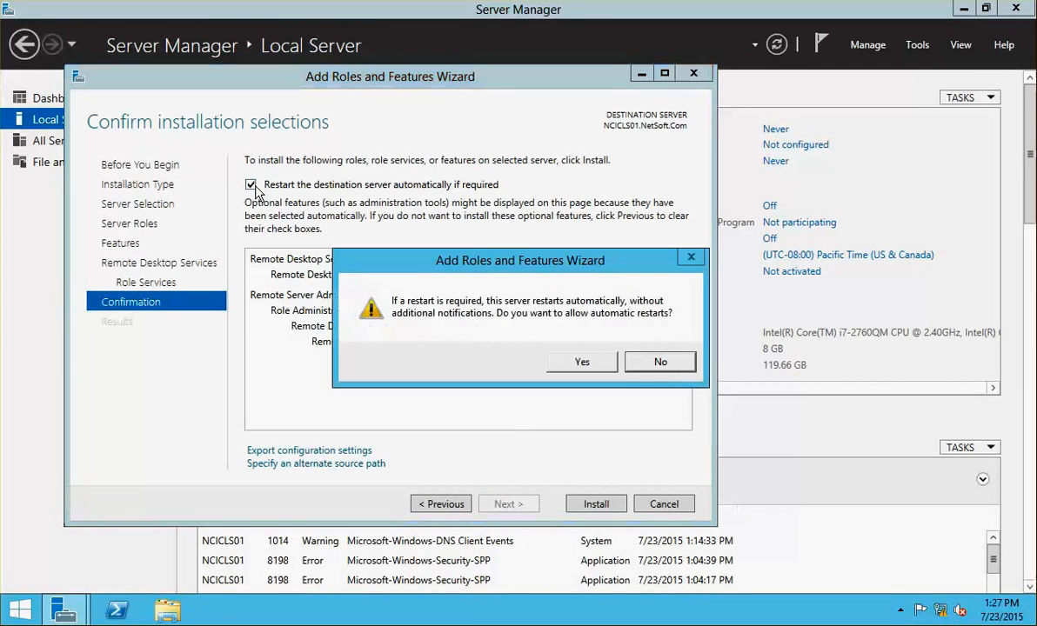
left_click(601, 368)
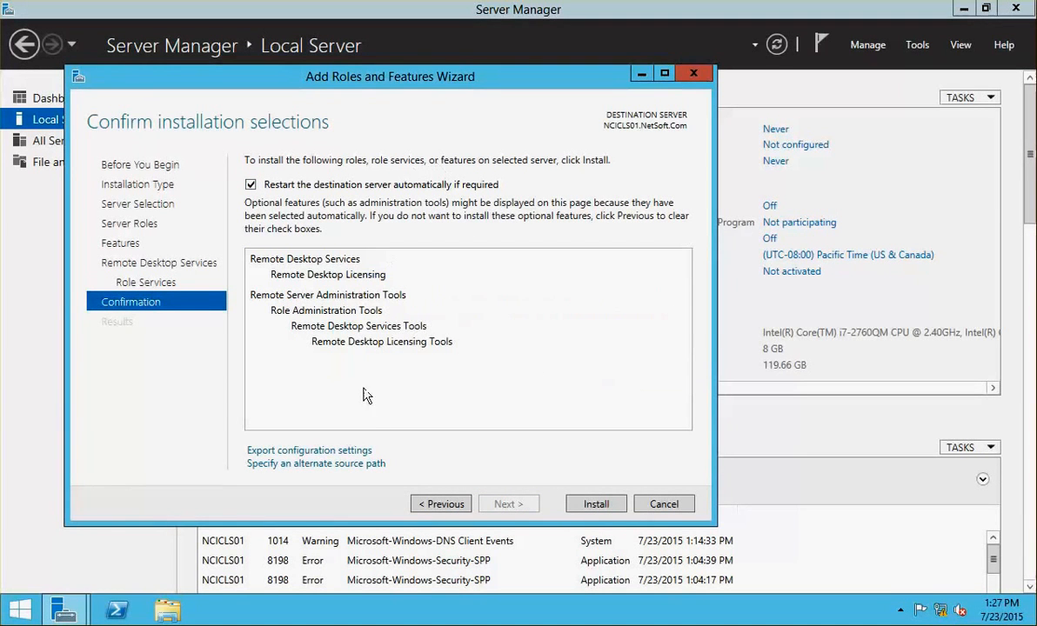
left_click(595, 504)
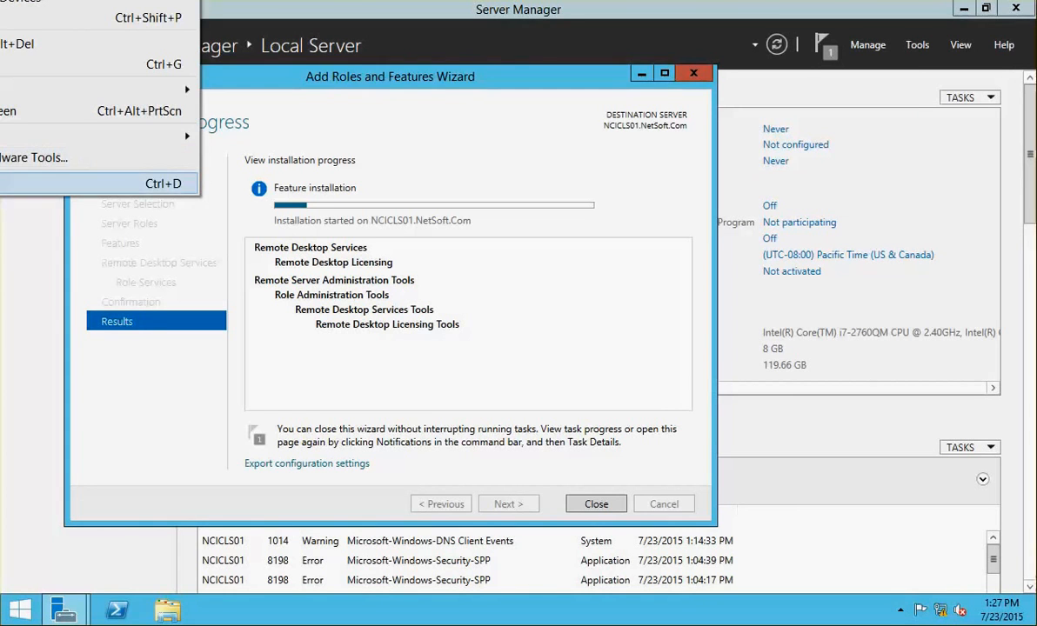
Mount Citrix XA XD 7.6.iso in the virtual machine's DVD drive and launch the installer from drive D:.
left_click(100, 184)
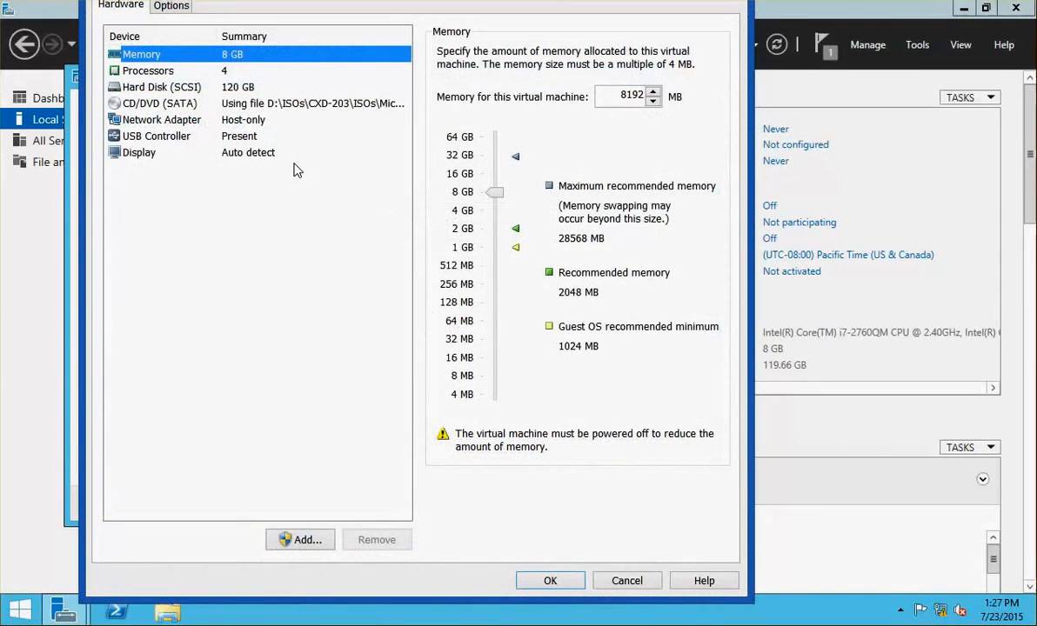
left_click(330, 105)
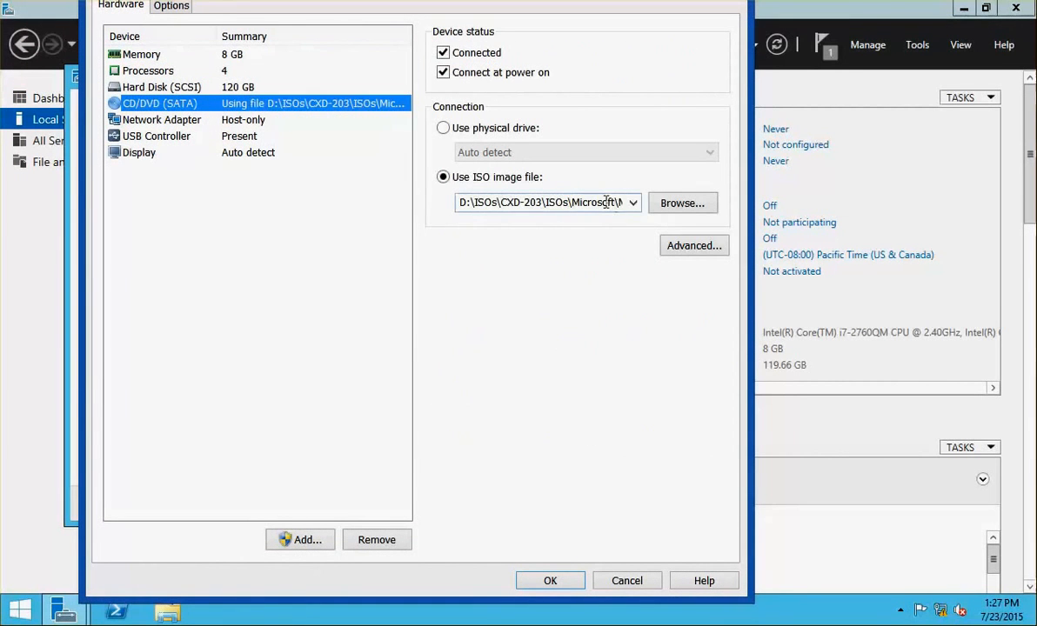
left_click(638, 202)
left_click(591, 219)
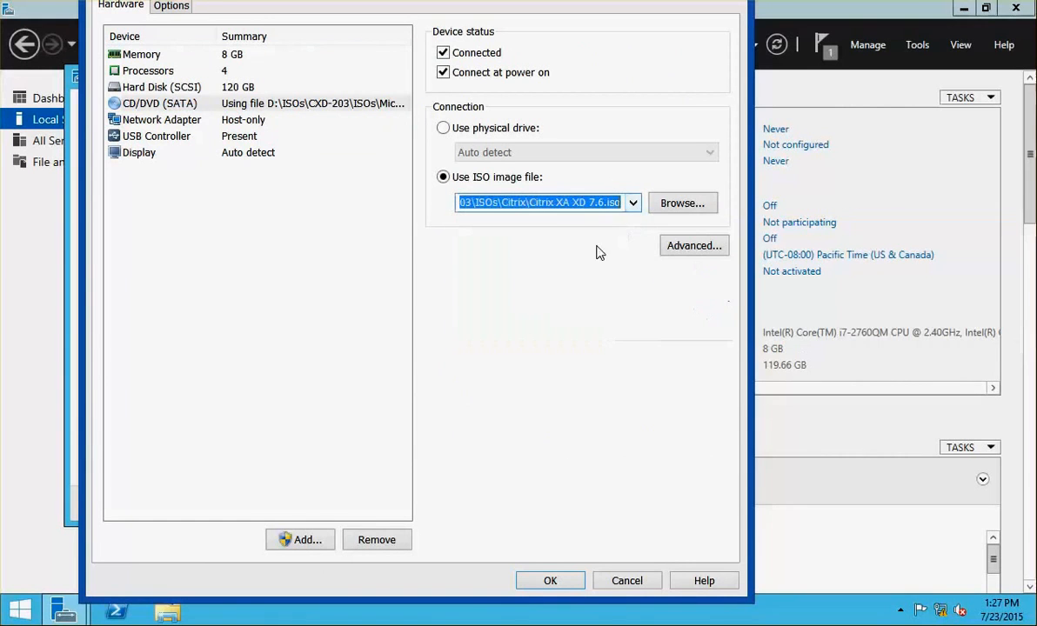
left_click(560, 577)
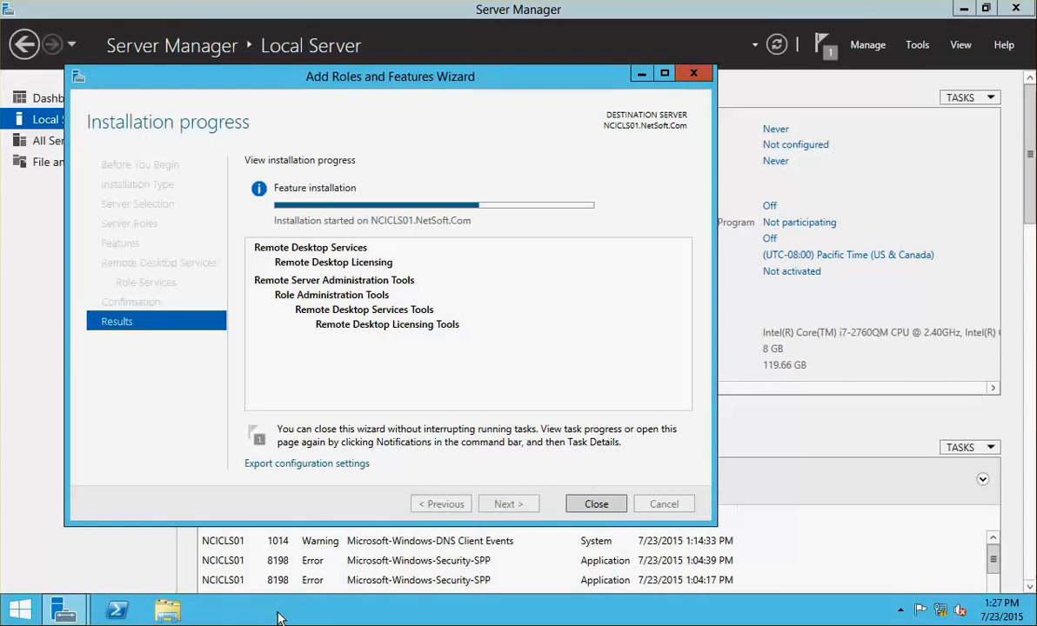
left_click(170, 608)
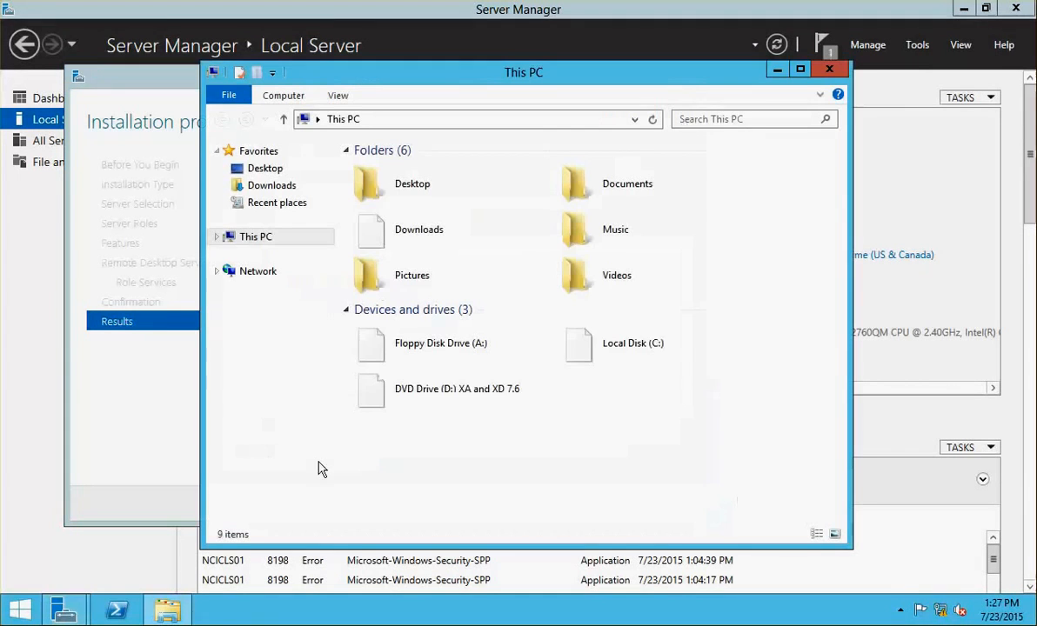
double_click(450, 396)
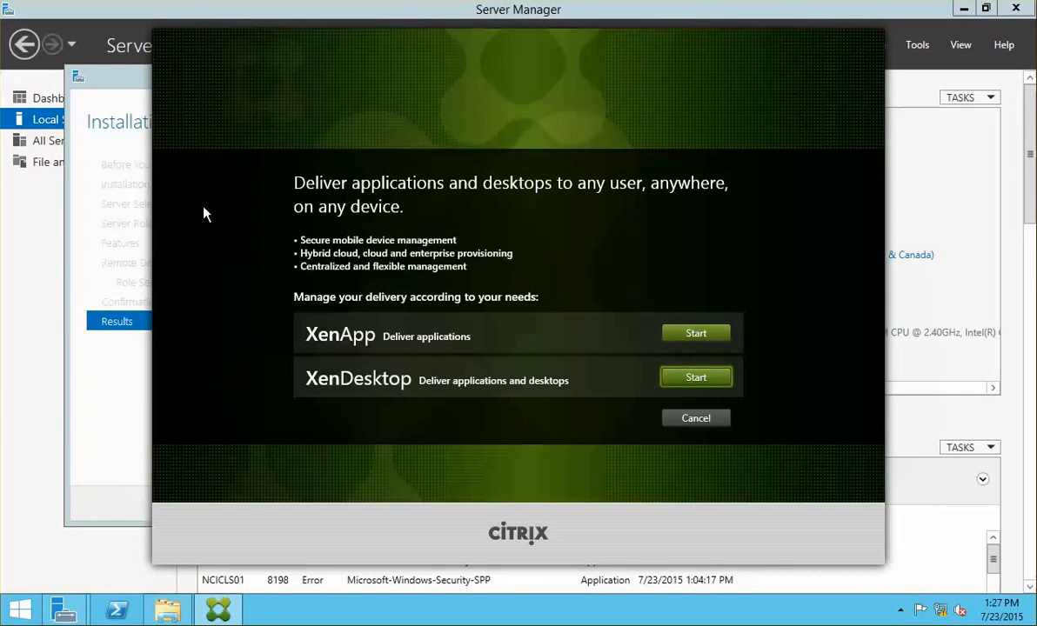
Close the role installation wizard and check the Remote Desktop Services server list, going back to Local Server.
left_click(113, 76)
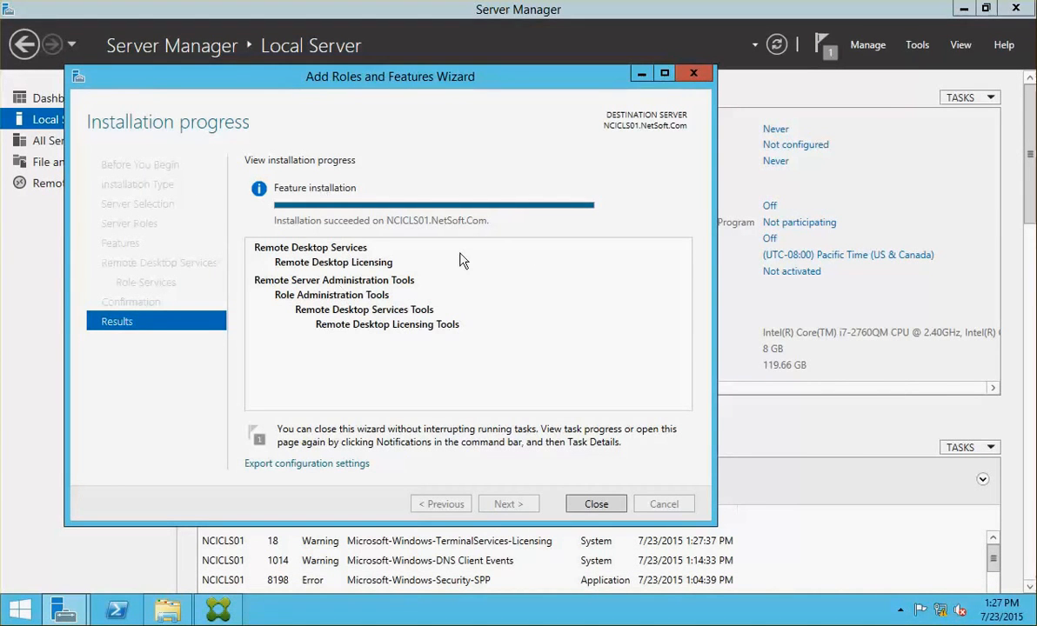
left_click(595, 505)
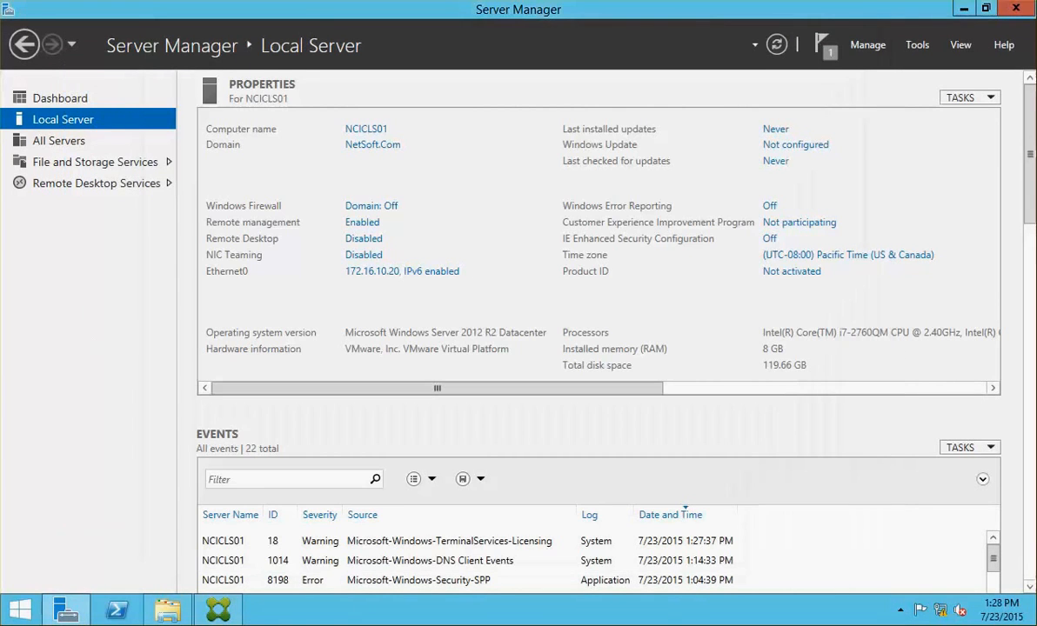
left_click(65, 184)
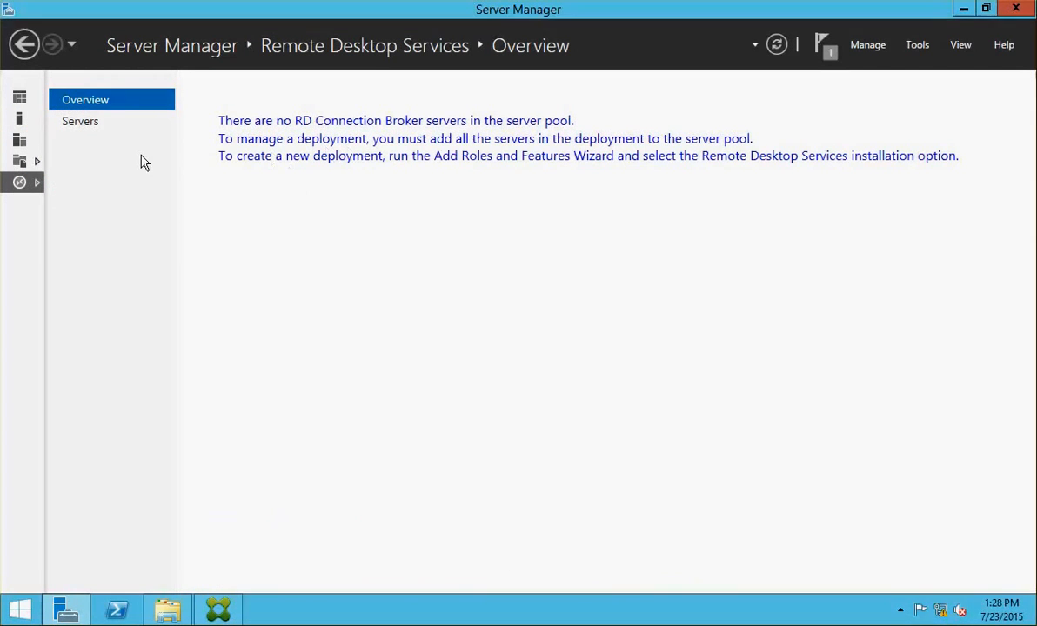
left_click(81, 124)
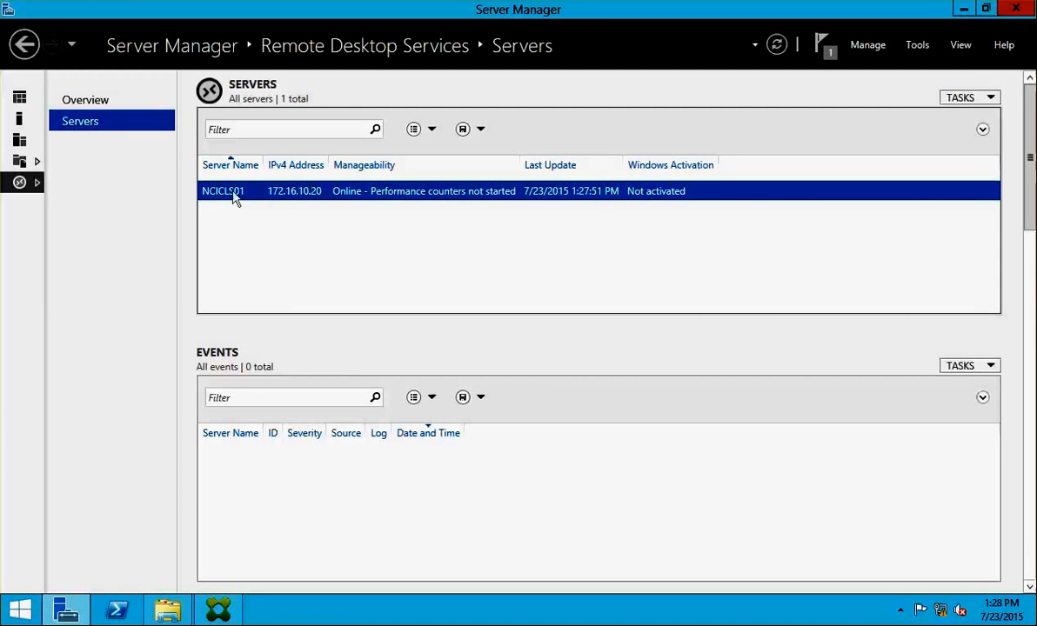
left_click(18, 54)
left_click(18, 54)
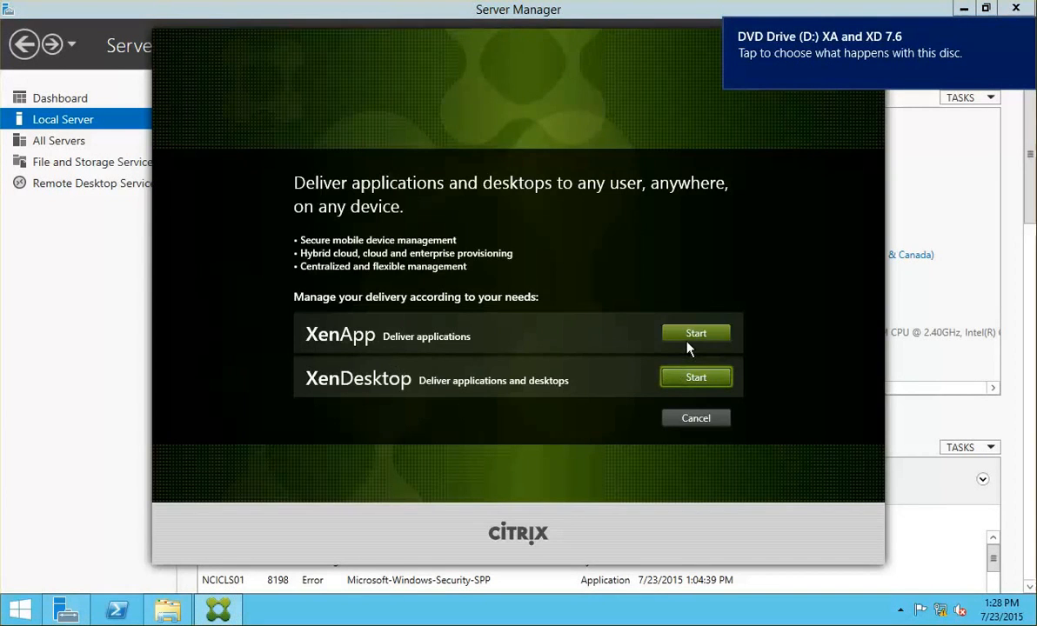
Start the Citrix License Server setup for XenApp, accepting the license agreement and the default core component location.
left_click(689, 336)
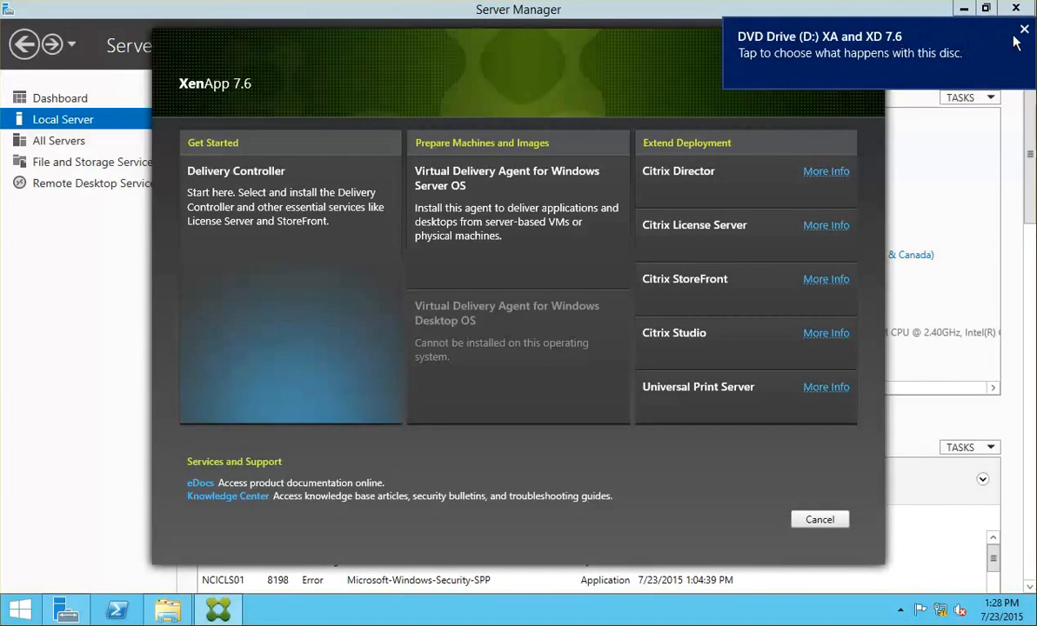
left_click(692, 237)
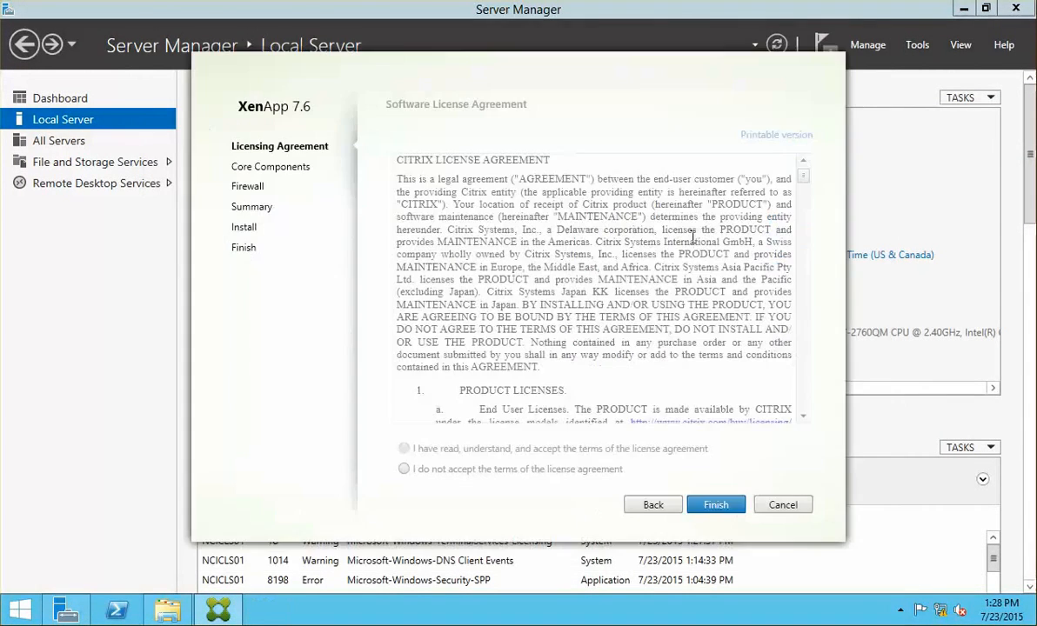
left_click_drag(804, 185, 746, 370)
left_click(400, 449)
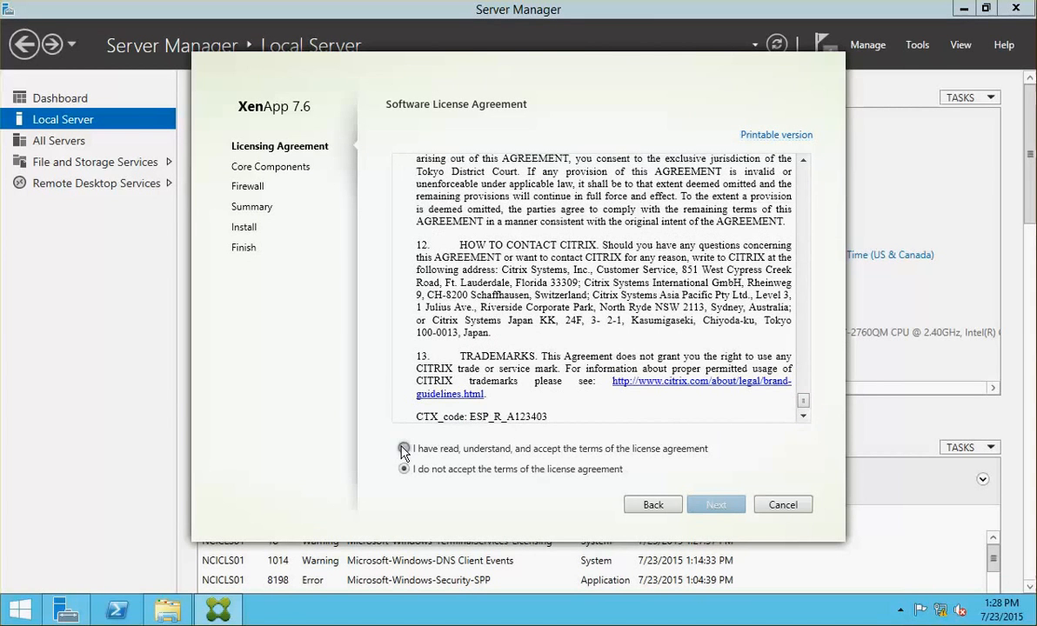
left_click(710, 505)
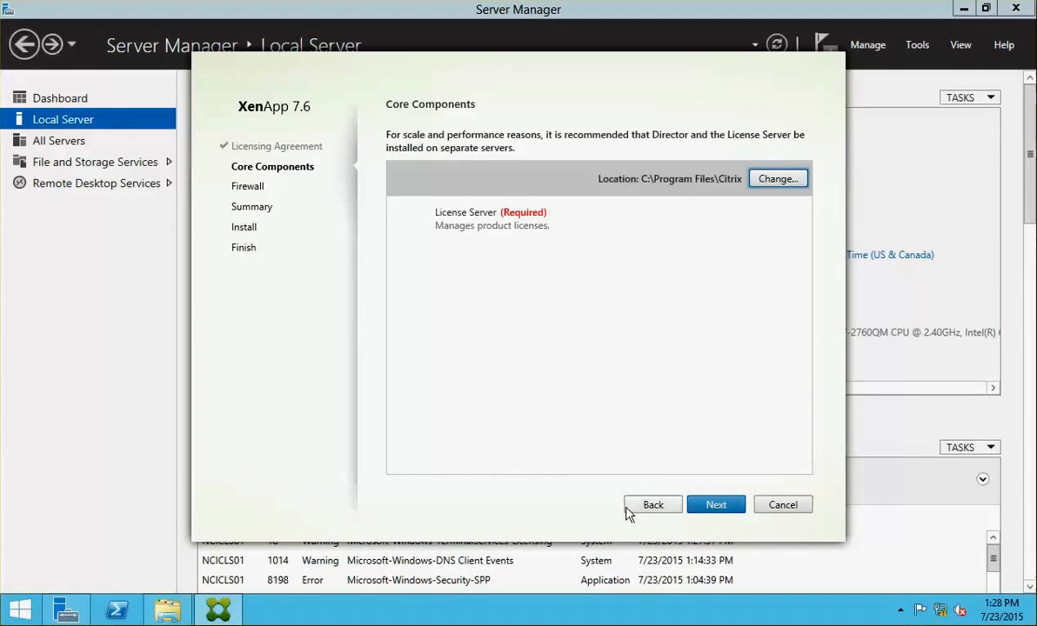
left_click(708, 509)
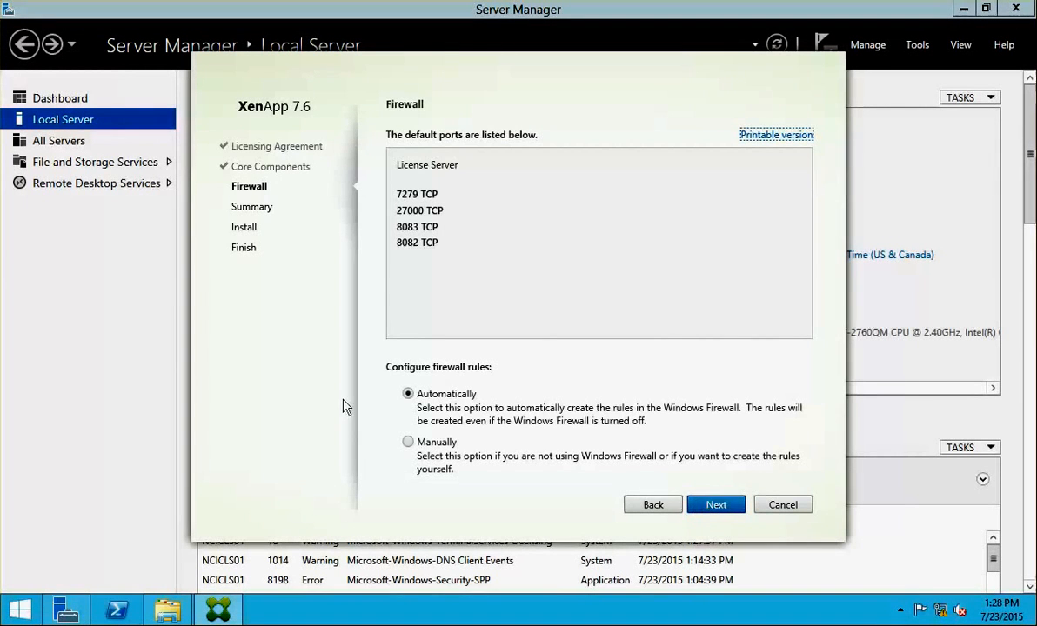
Install the Citrix License Server with automatic firewall rules and finish the setup, powering on the NCICSF01 virtual machine while it installs.
left_click(713, 513)
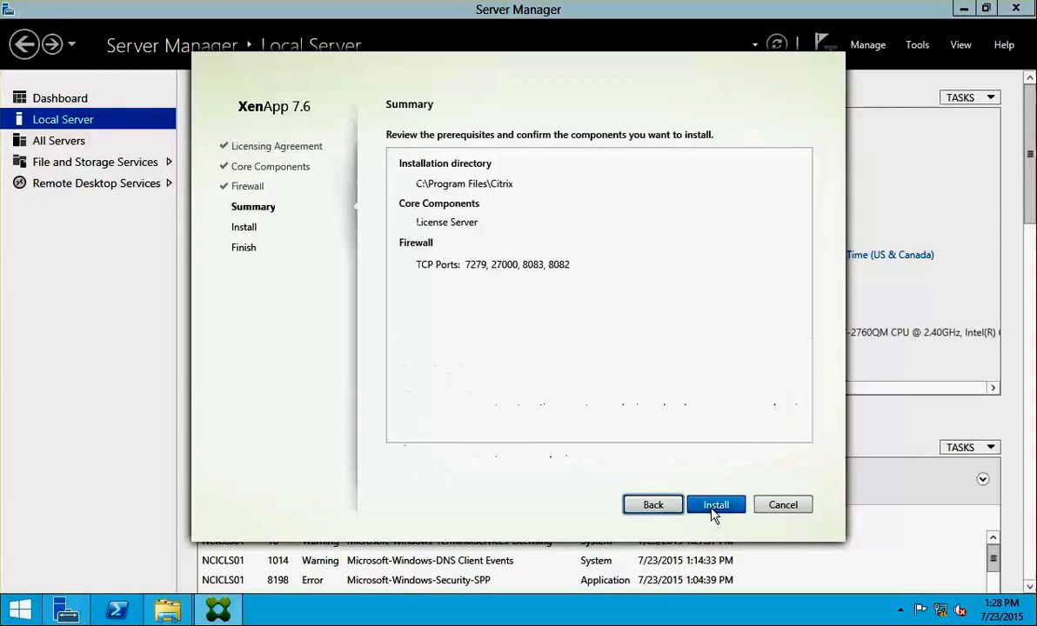
left_click(698, 507)
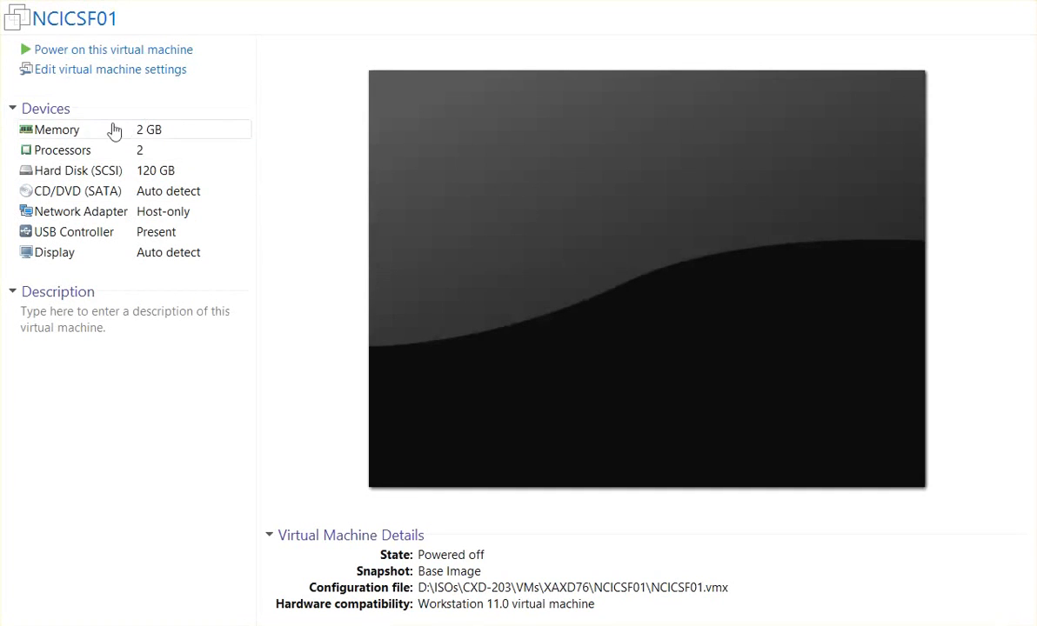
left_click(130, 51)
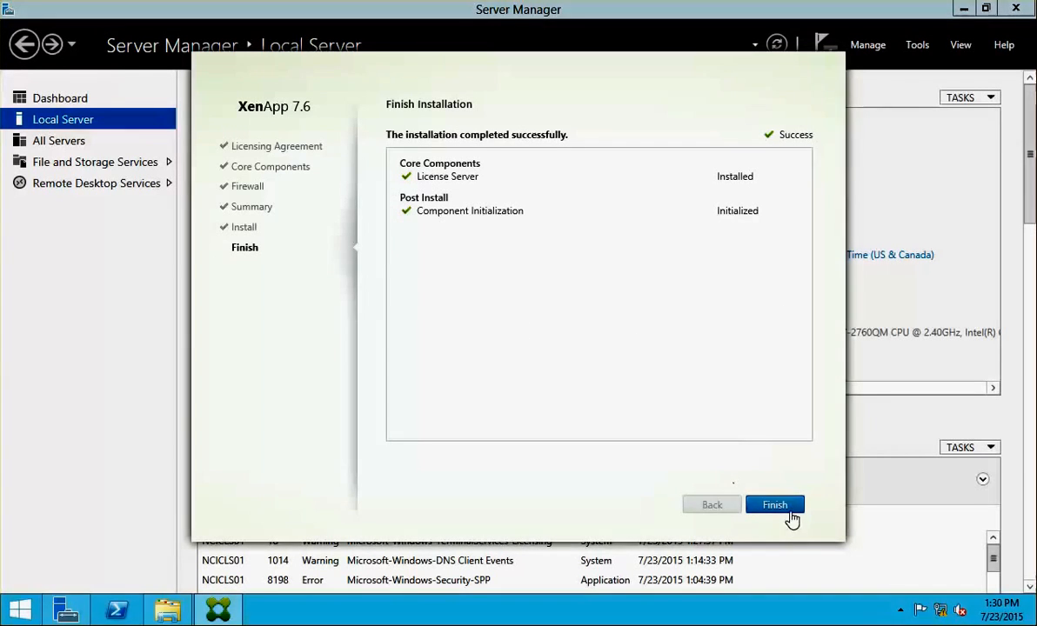
left_click(774, 506)
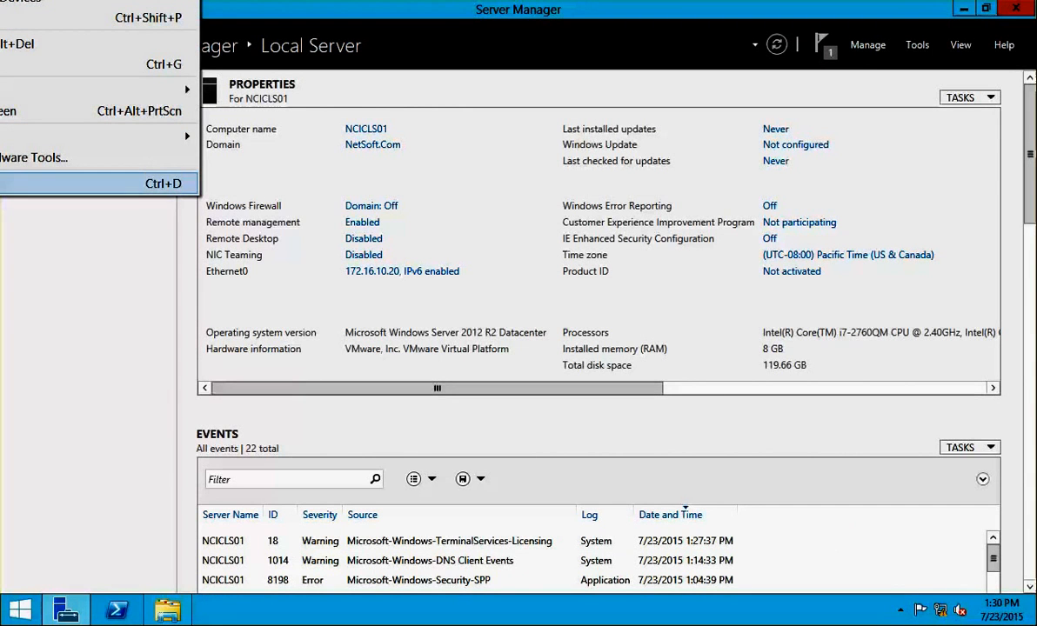
Shut down NCICLS01 immediately from PowerShell with shutdown -s -t 0, leaving its virtual machine settings as they are.
left_click(96, 183)
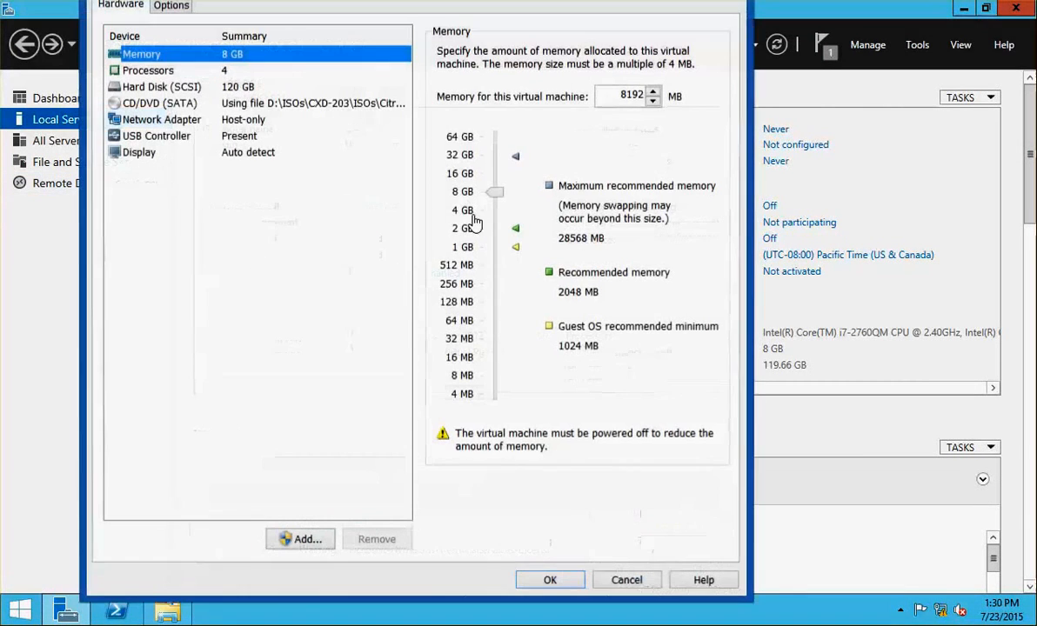
left_click(628, 581)
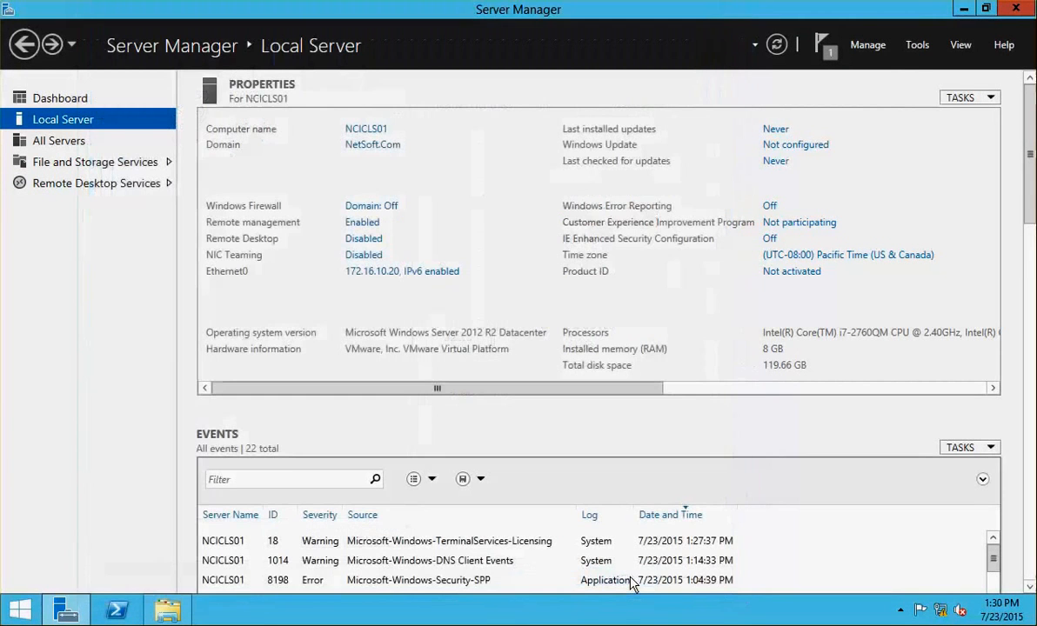
left_click(116, 614)
left_click(342, 361)
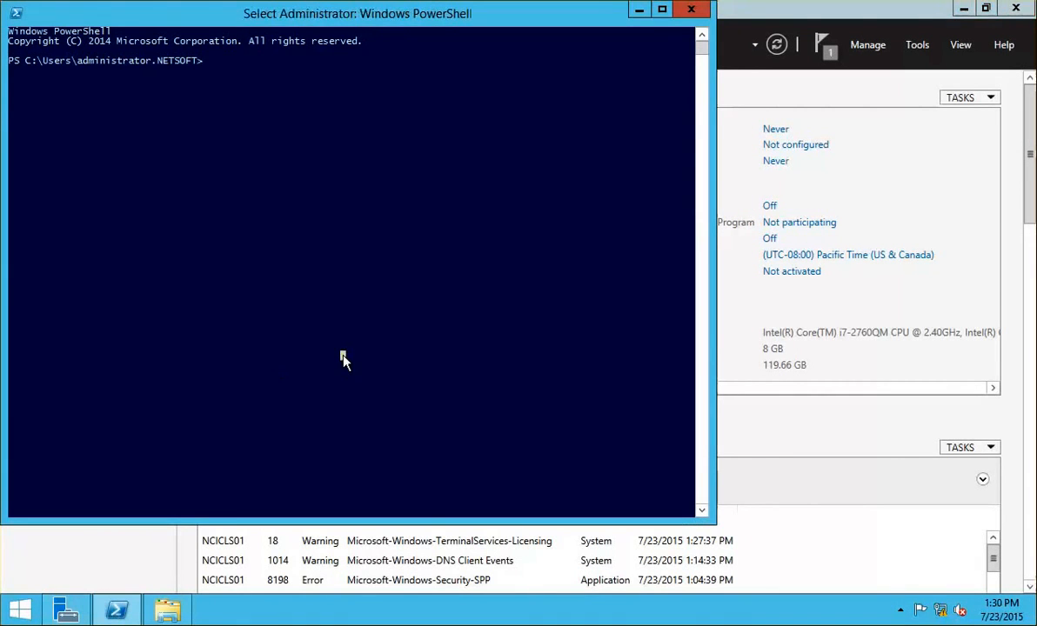
type("shutd")
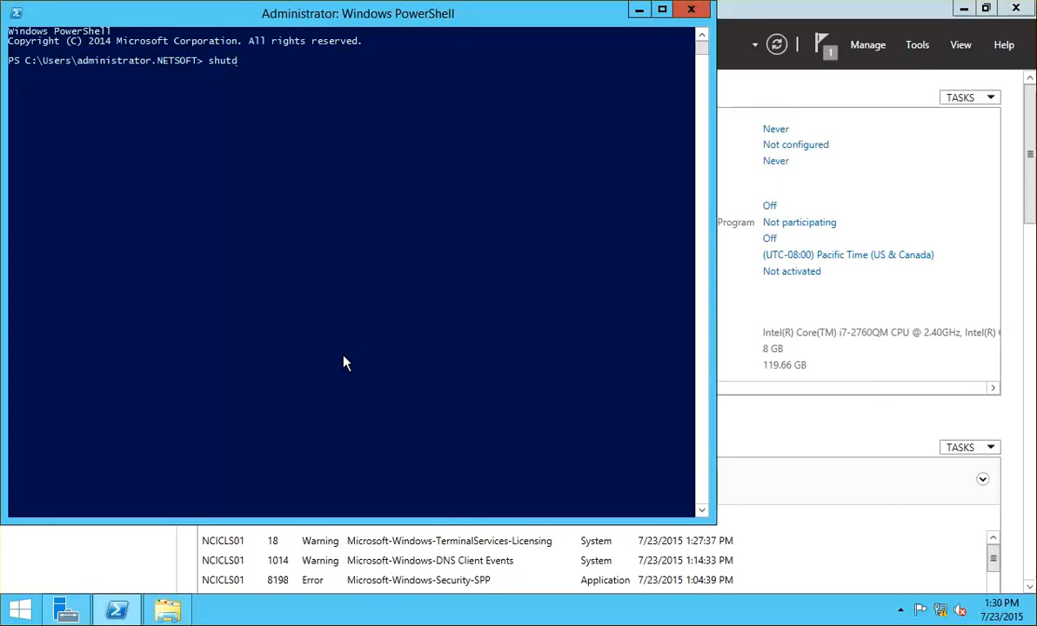
type("own -s -t 0")
key("Return")
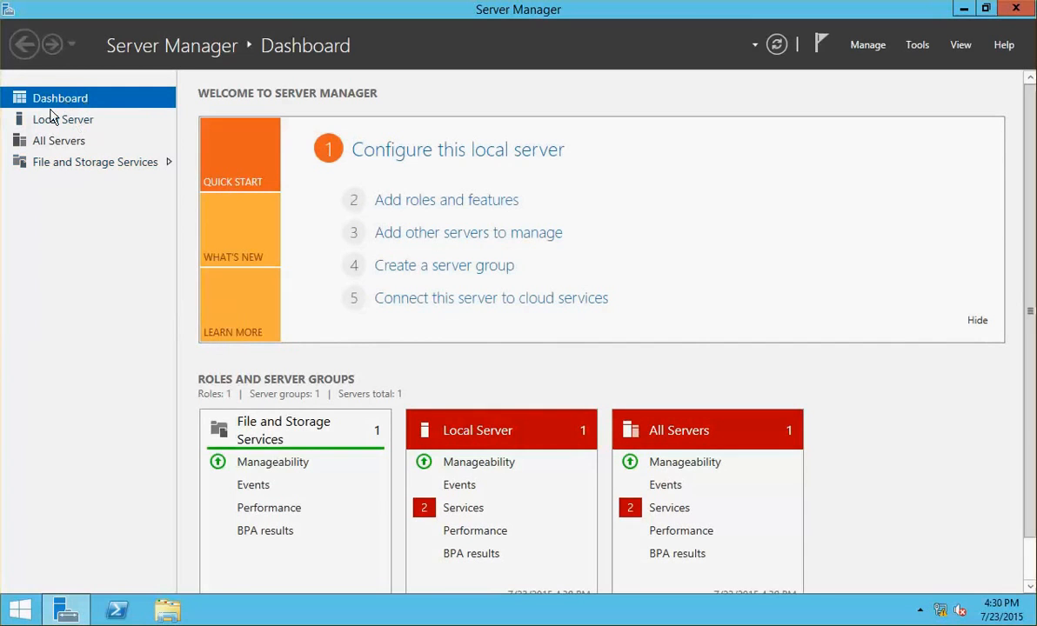
Check the IPv4 address and DNS settings of the Ethernet0 adapter on NCICSF01, closing its dialogs without changes.
left_click(50, 121)
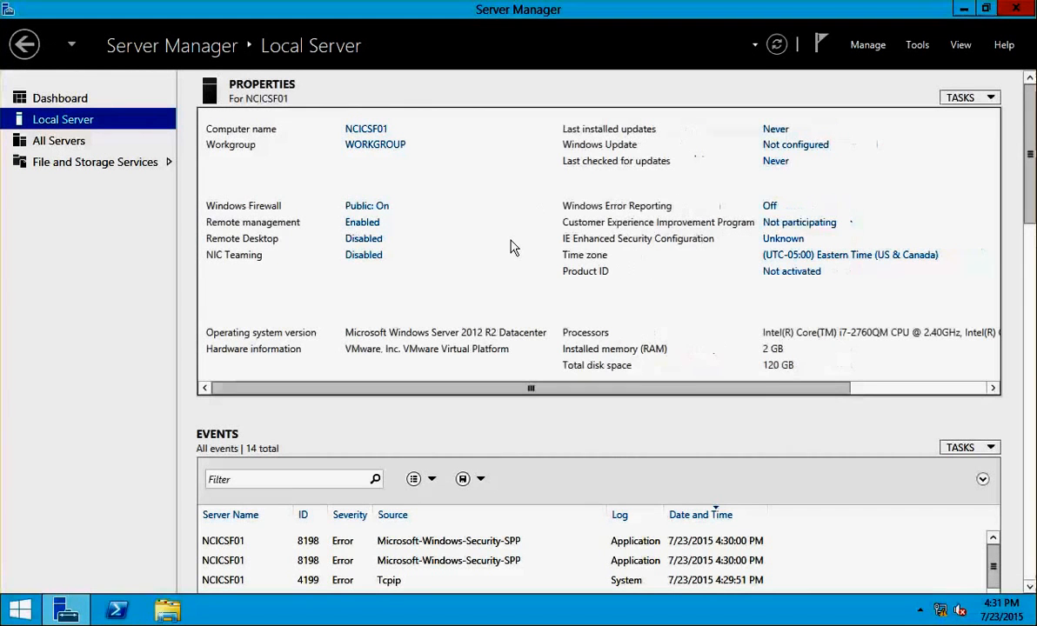
left_click(447, 271)
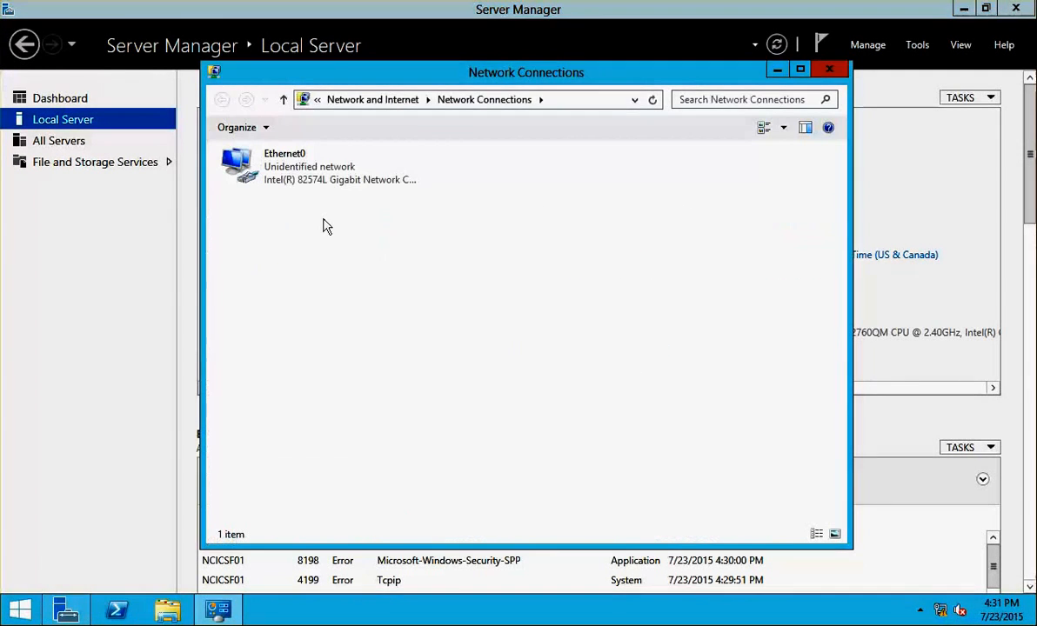
double_click(272, 164)
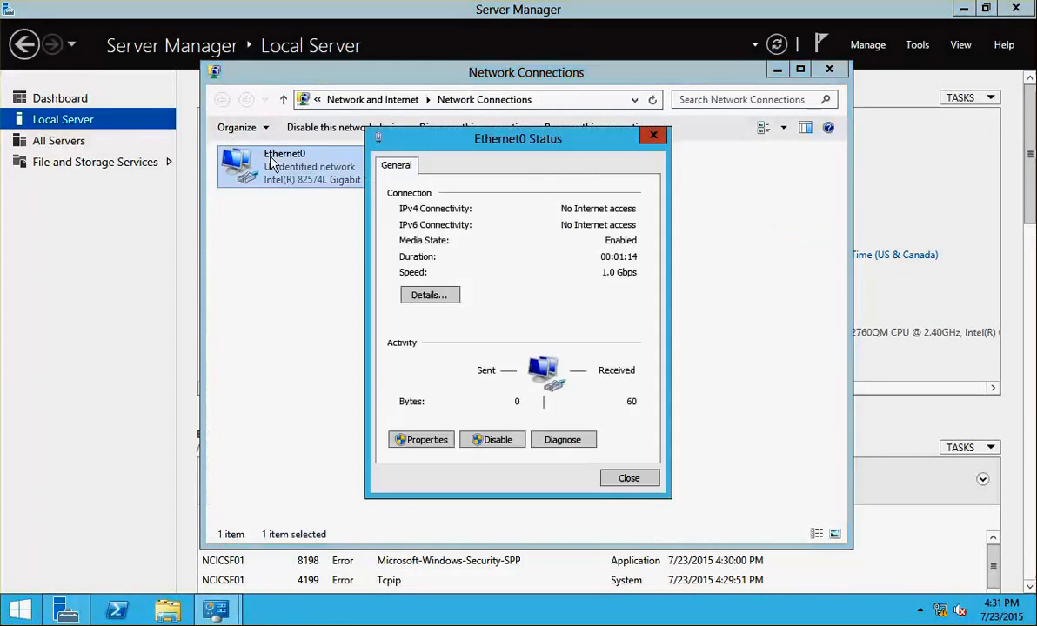
left_click(407, 440)
left_click(478, 382)
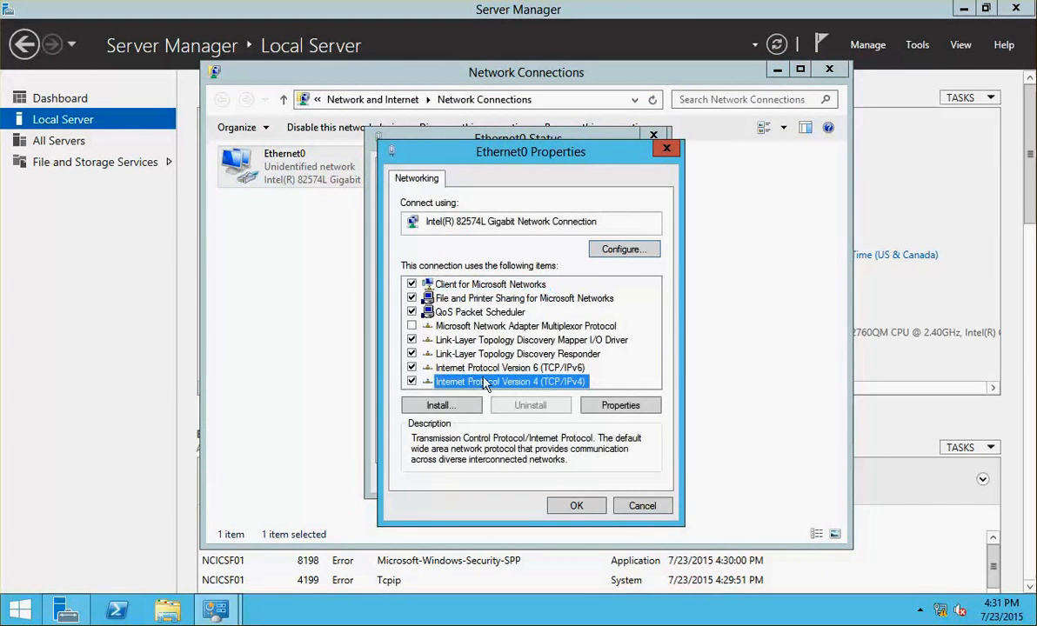
left_click(618, 405)
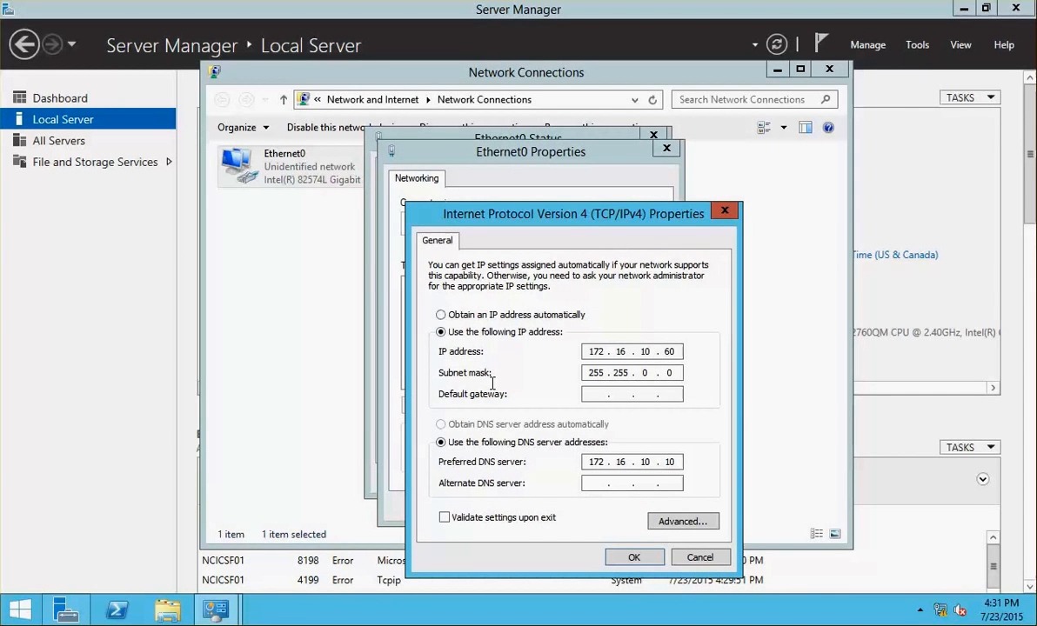
left_click(700, 558)
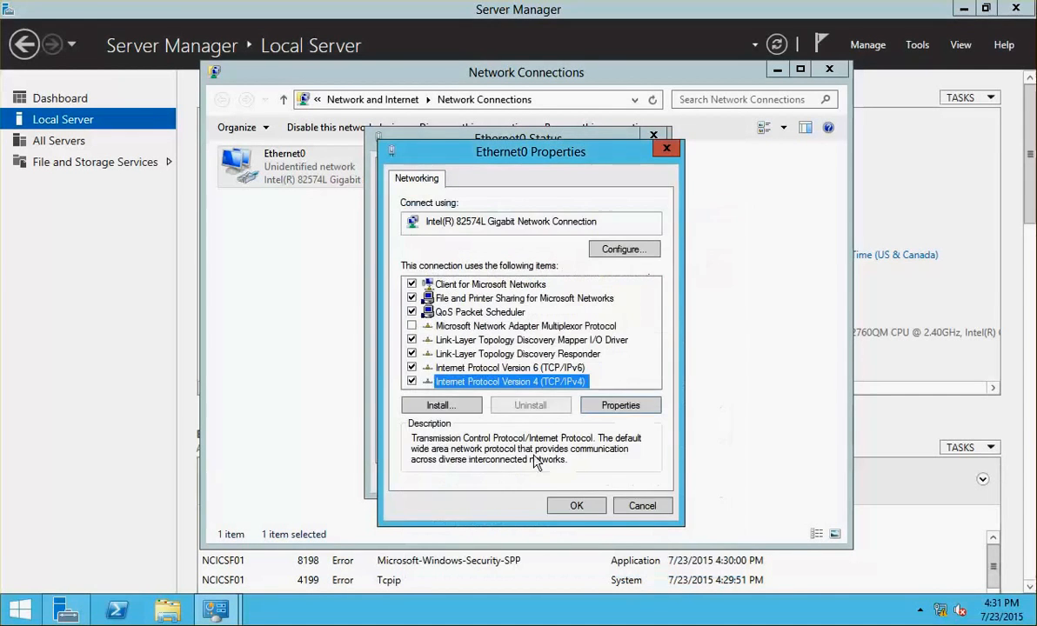
left_click(639, 506)
left_click(626, 479)
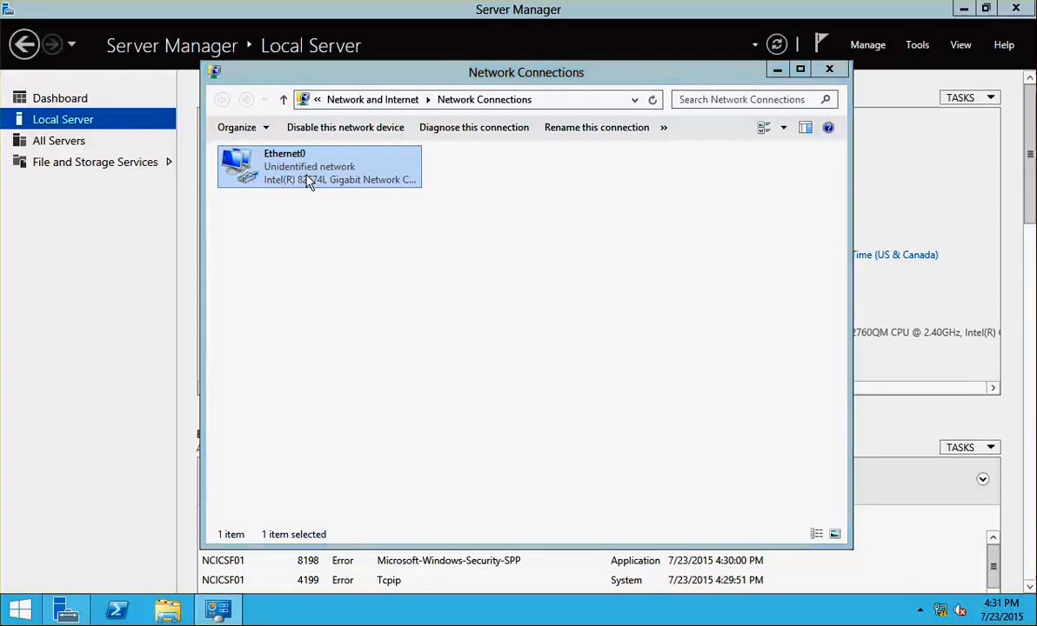
Set the Ethernet0 adapter's IPv4 address on NCICSF01 to 172.16.10.20 and close the network connection windows.
double_click(308, 178)
left_click(416, 439)
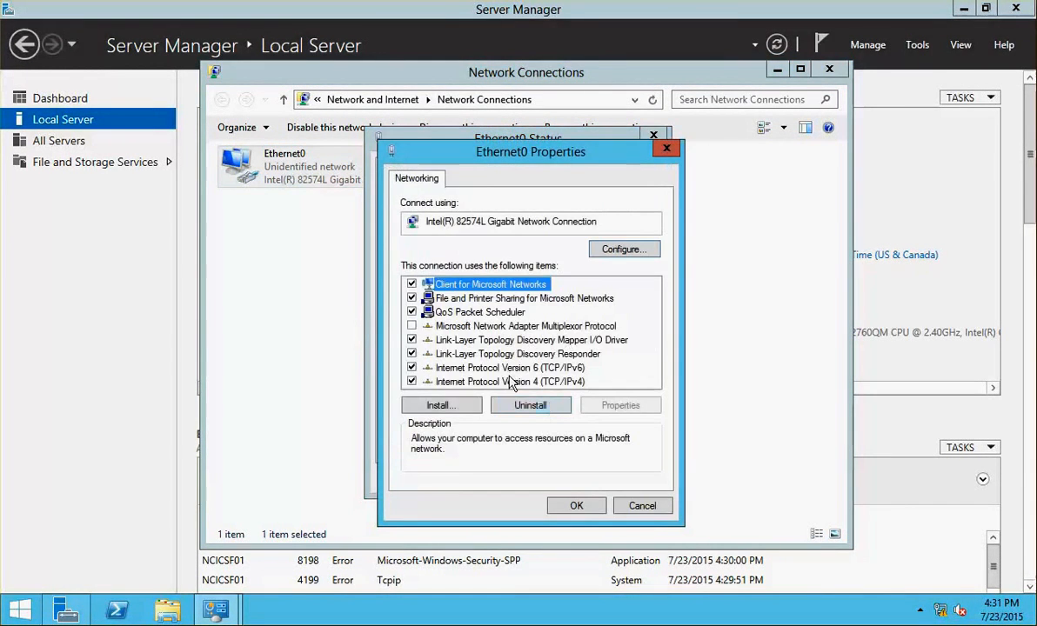
left_click(540, 382)
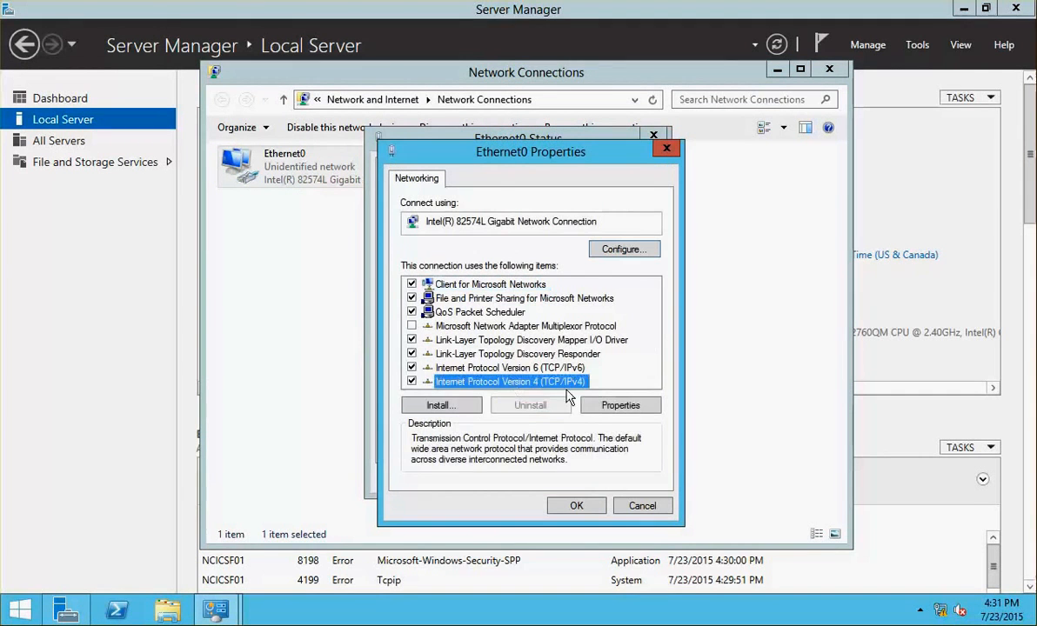
left_click(619, 405)
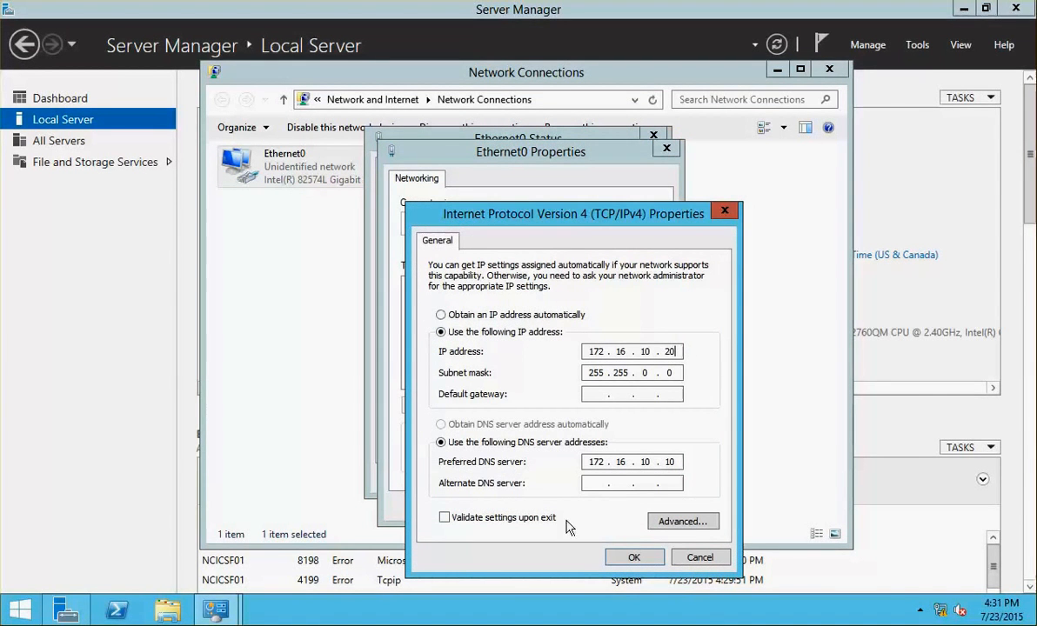
left_click(634, 559)
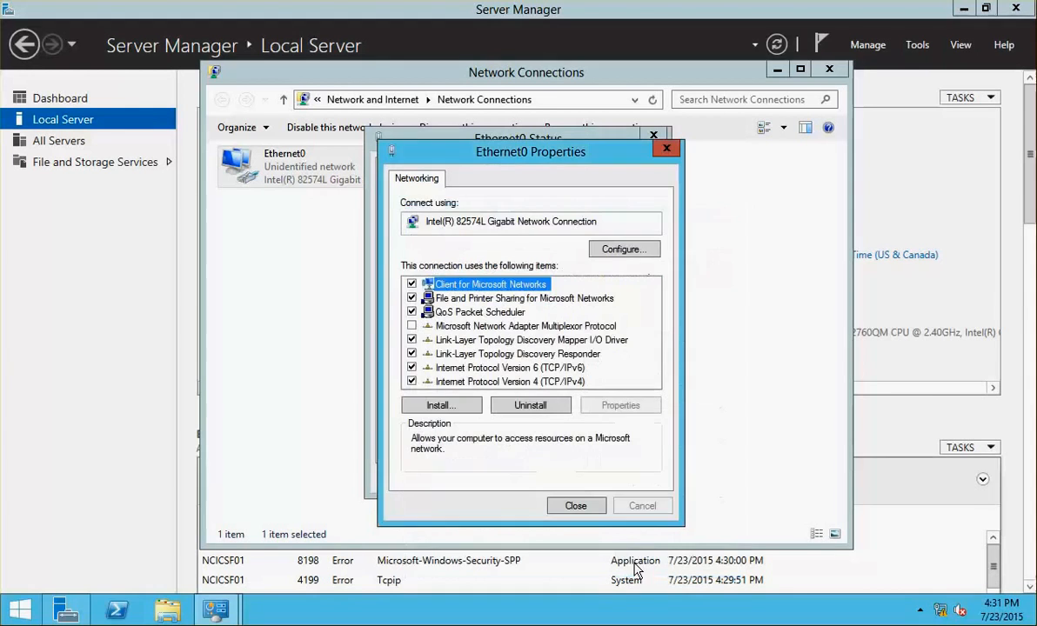
left_click(575, 504)
left_click(619, 478)
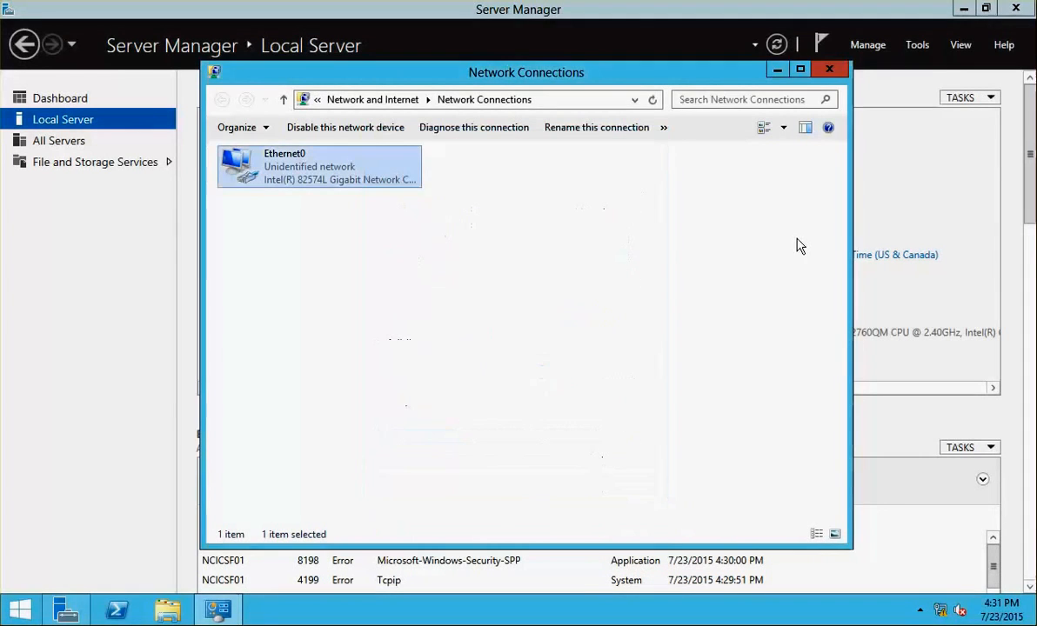
left_click(829, 69)
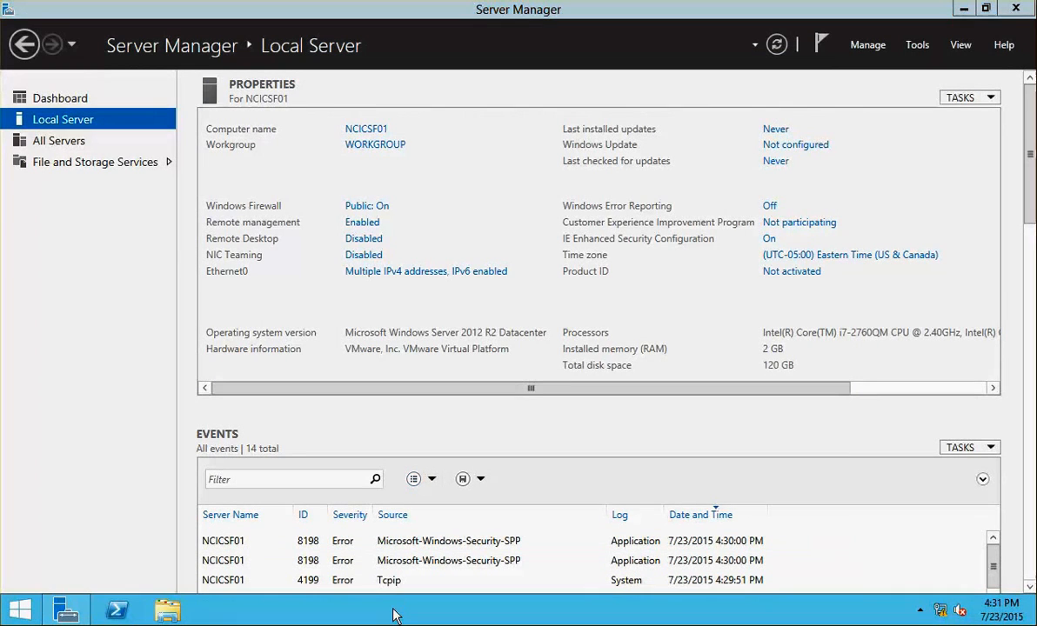
Ping the DNS server at 172.16.10.10 from an elevated Command Prompt to test connectivity.
right_click(20, 609)
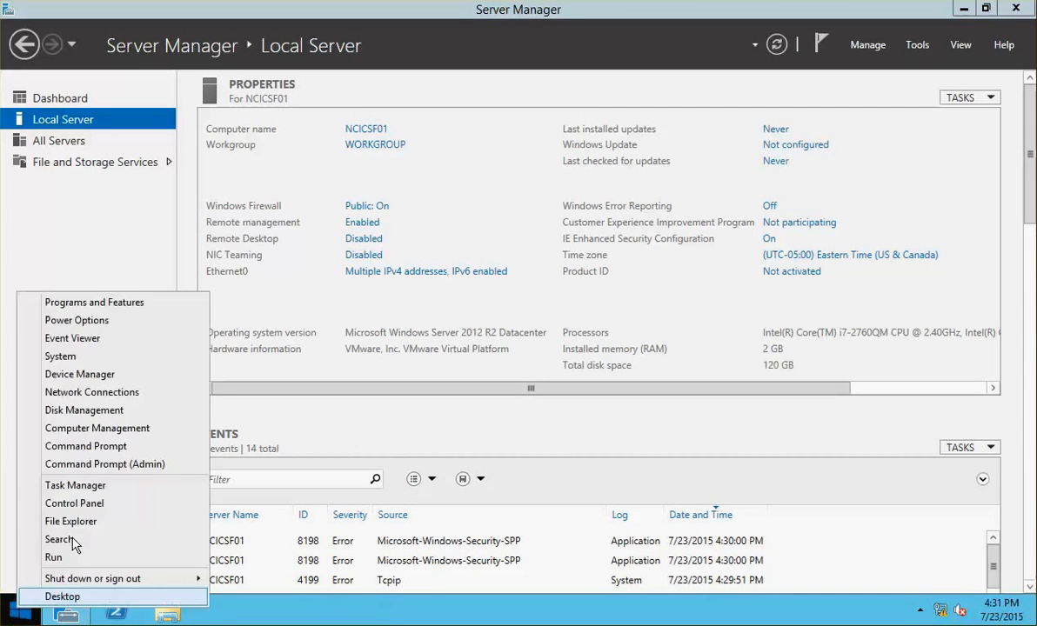
left_click(154, 465)
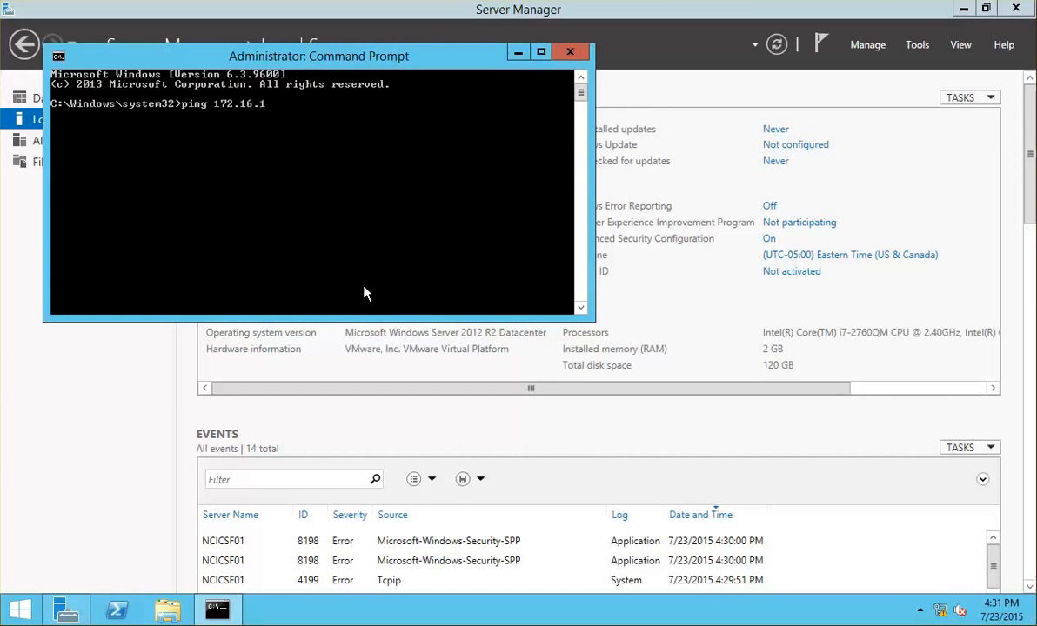
type("ping 172.16.10.10")
key("Return")
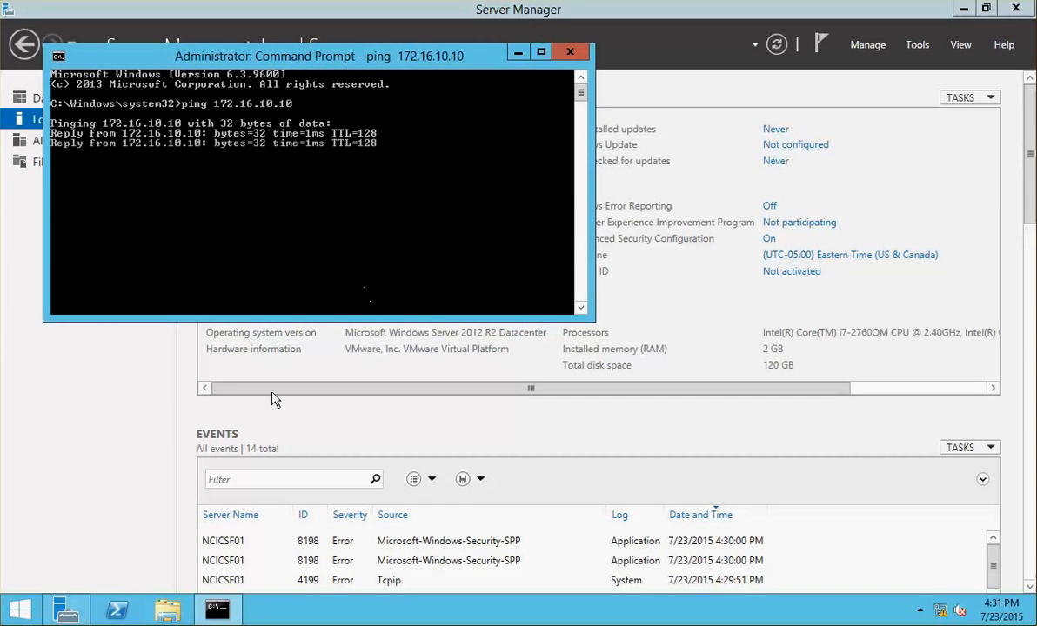
Change the membership of NCICSF01 from its workgroup to the domain netsoft.com.
left_click(141, 498)
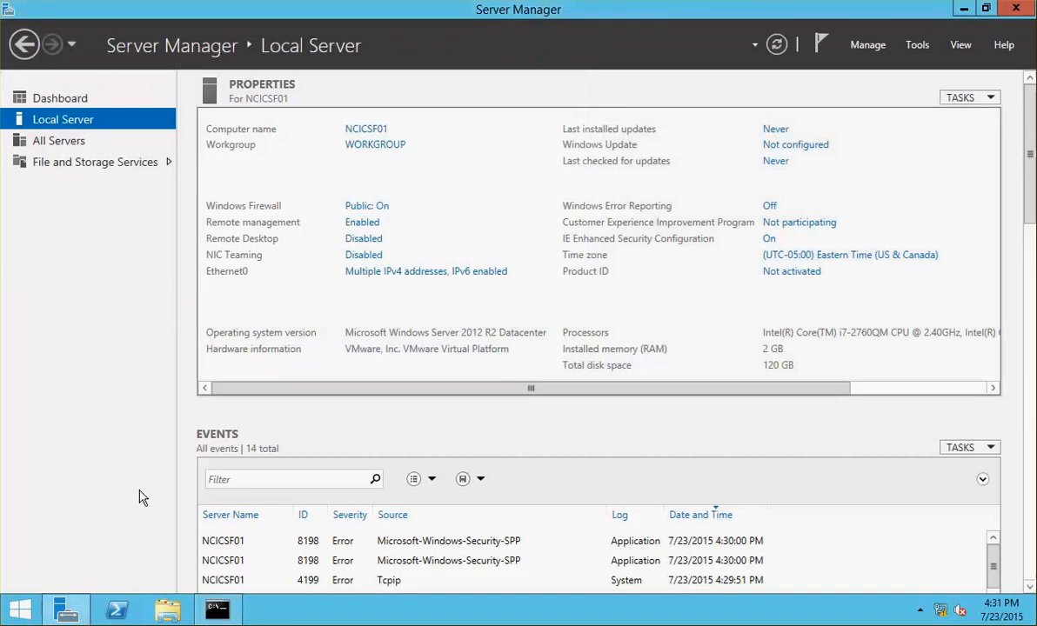
left_click(359, 153)
left_click(385, 285)
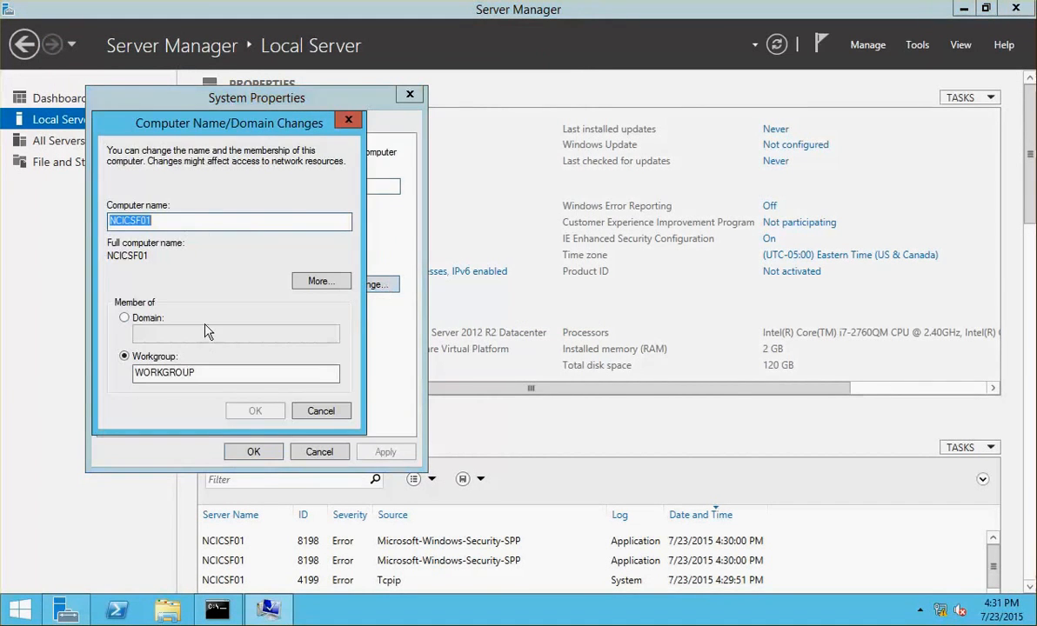
left_click(143, 320)
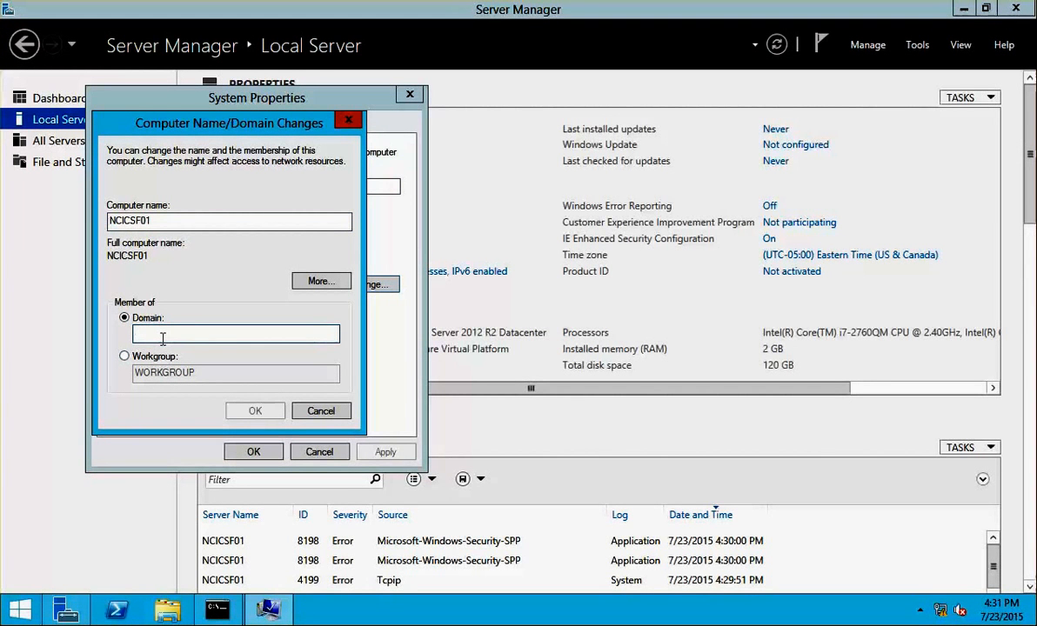
type("netsoft.co")
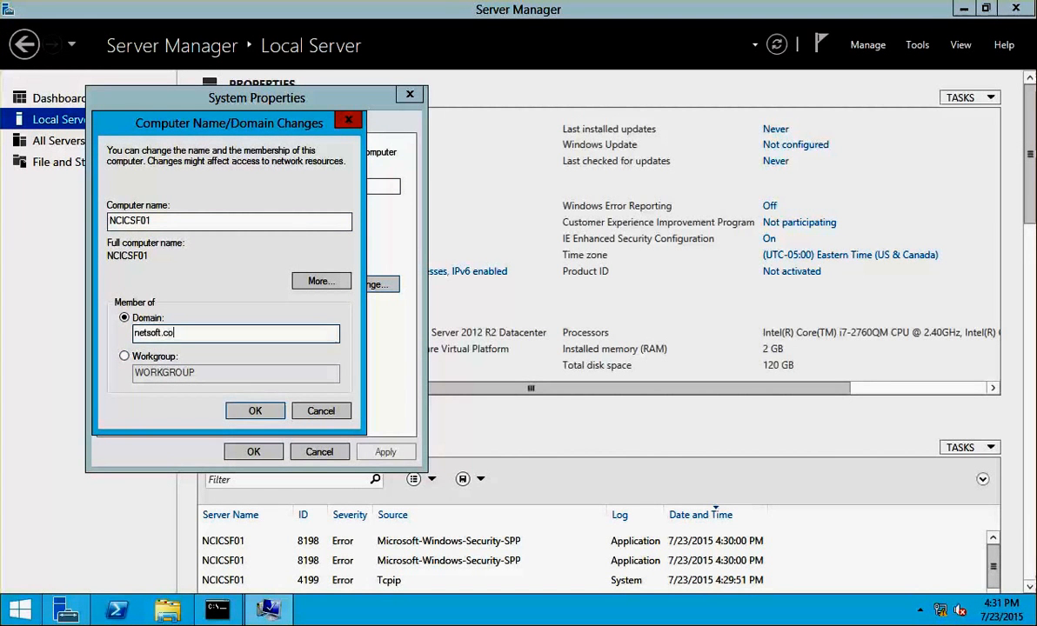
Authorize the domain join with the administrator account and its password, and acknowledge the domain welcome and restart notices.
type("admi")
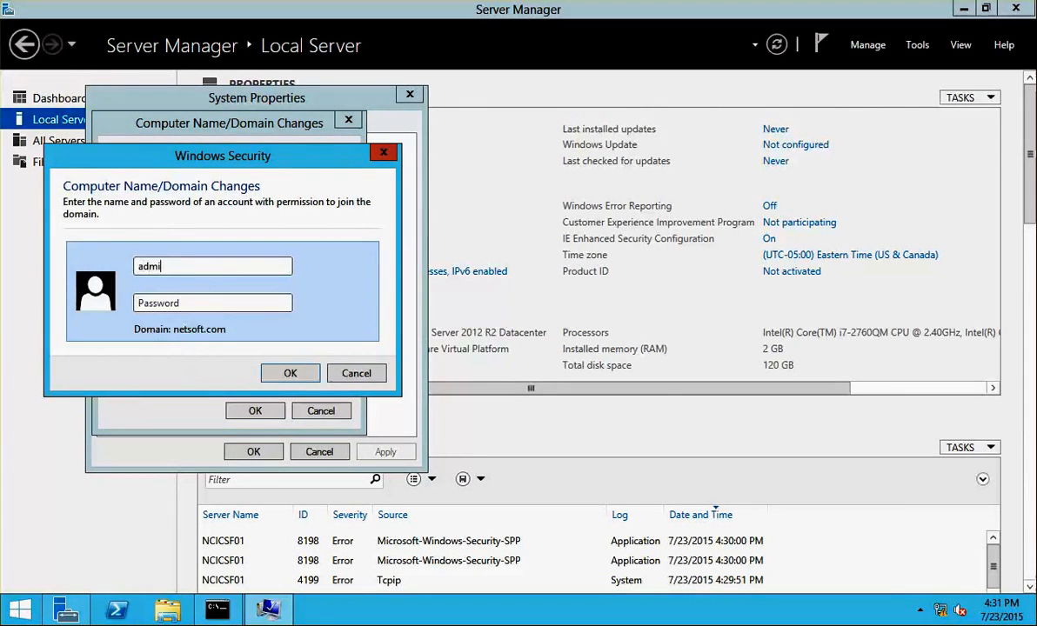
type("nistrator")
key("Tab")
type("•••")
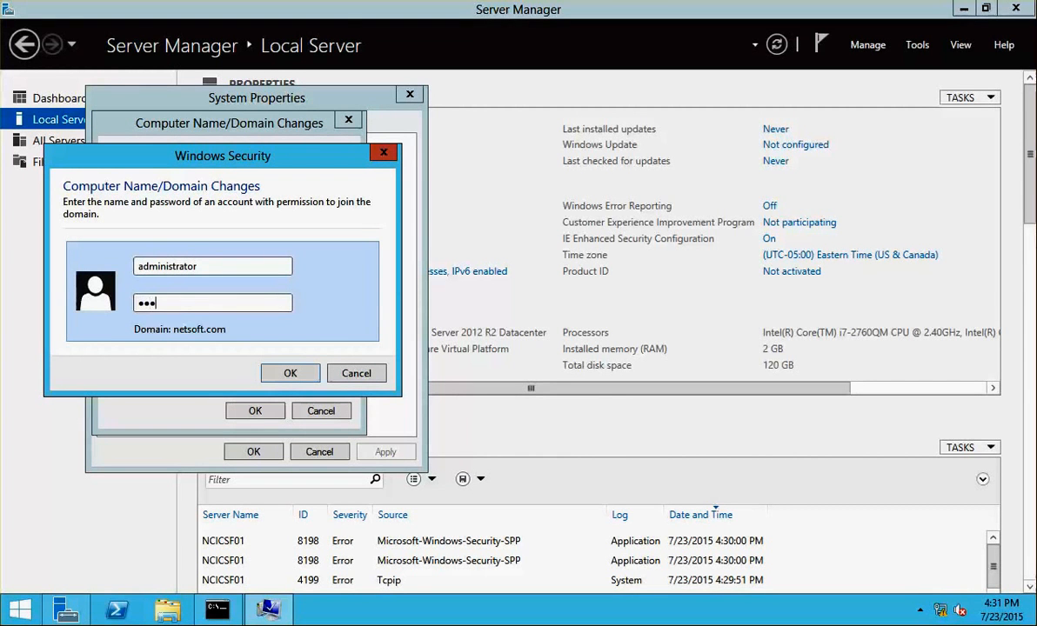
key("BackSpace")
key("BackSpace")
type("•••••")
key("Return")
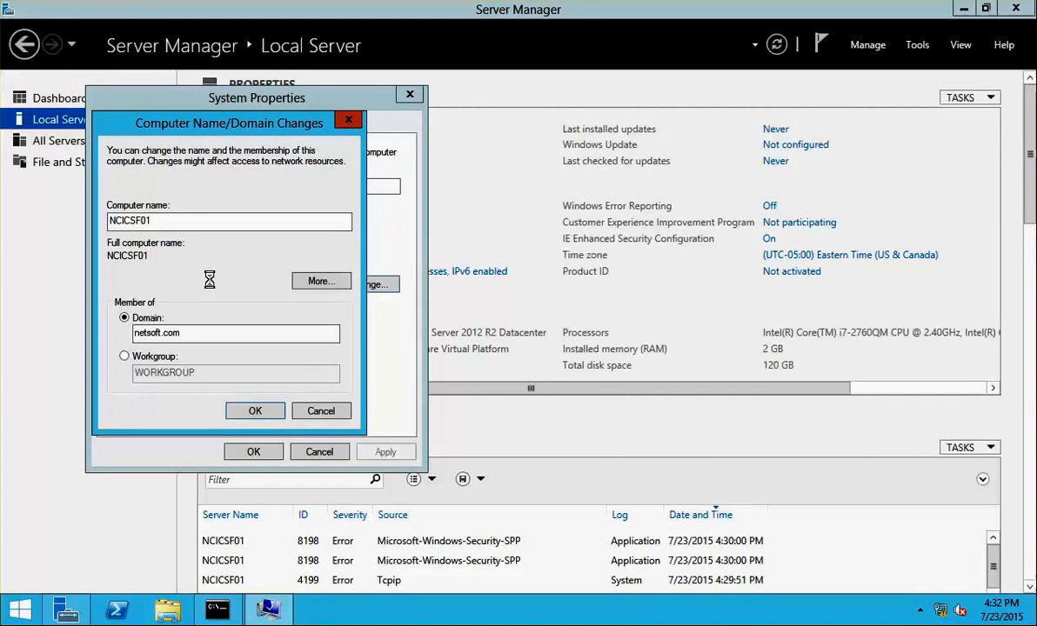
left_click(601, 365)
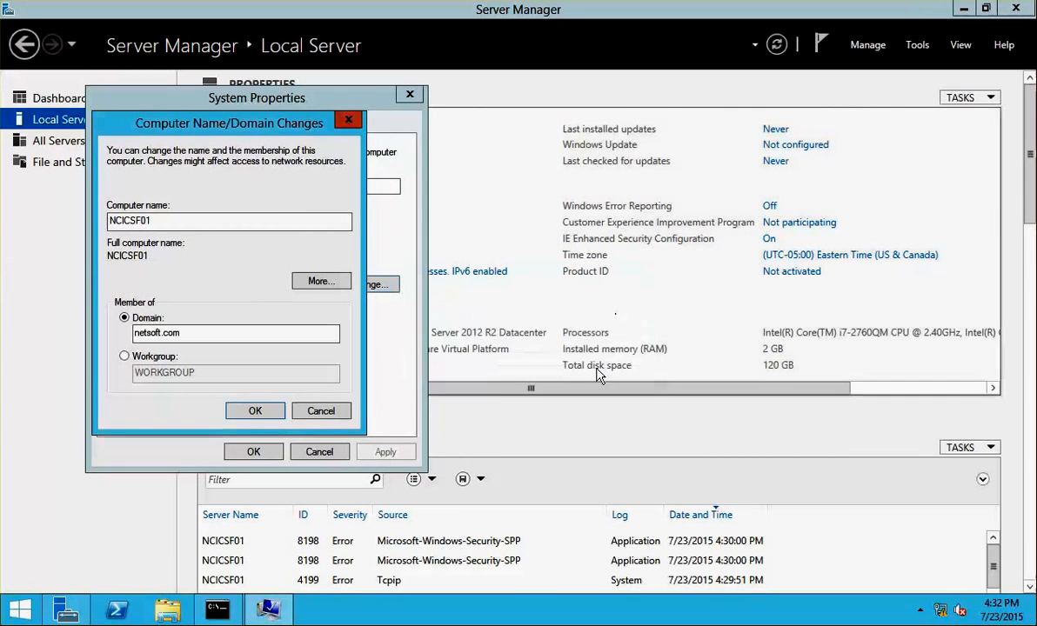
left_click(247, 412)
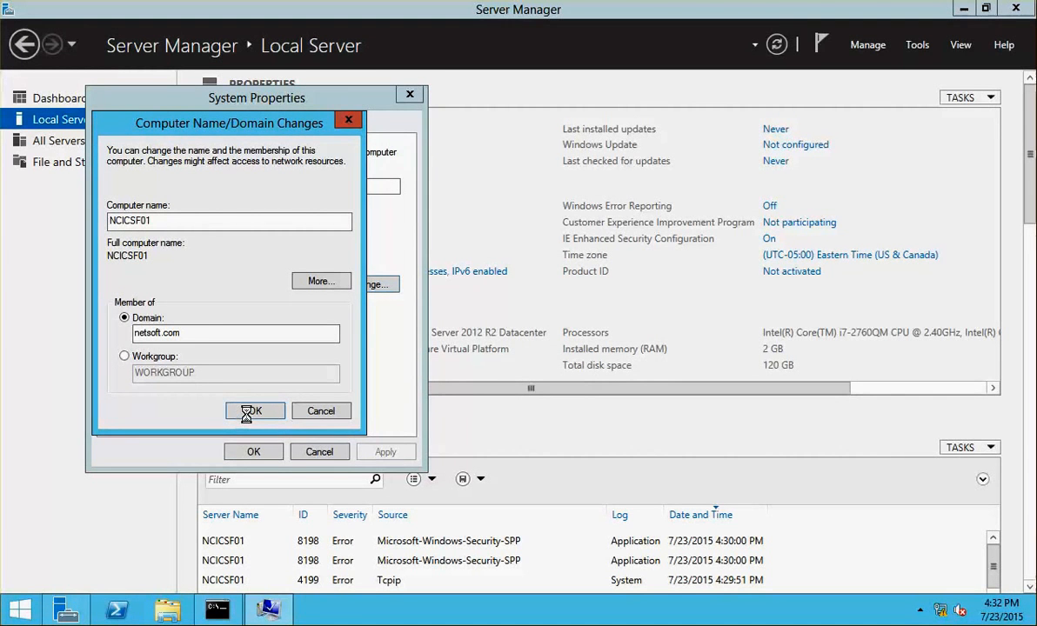
left_click(606, 331)
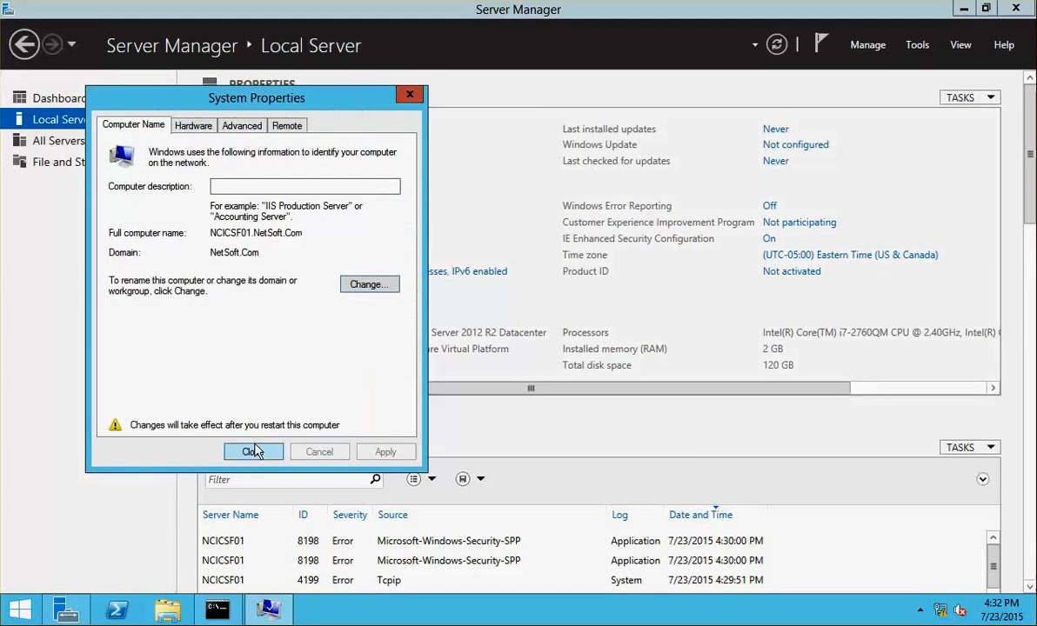
Close the system properties and restart NCICSF01 to apply the domain membership change.
left_click(253, 452)
left_click(504, 327)
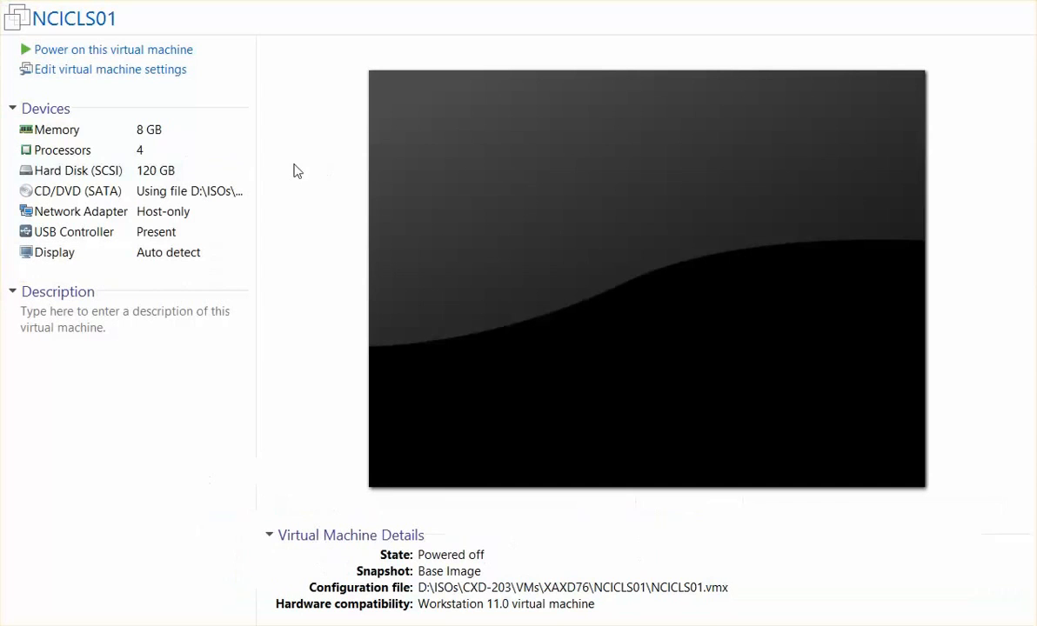
Set the powered-off NCICLS01 virtual machine to 1 GB of memory and 1 processor, and power it on.
left_click(131, 132)
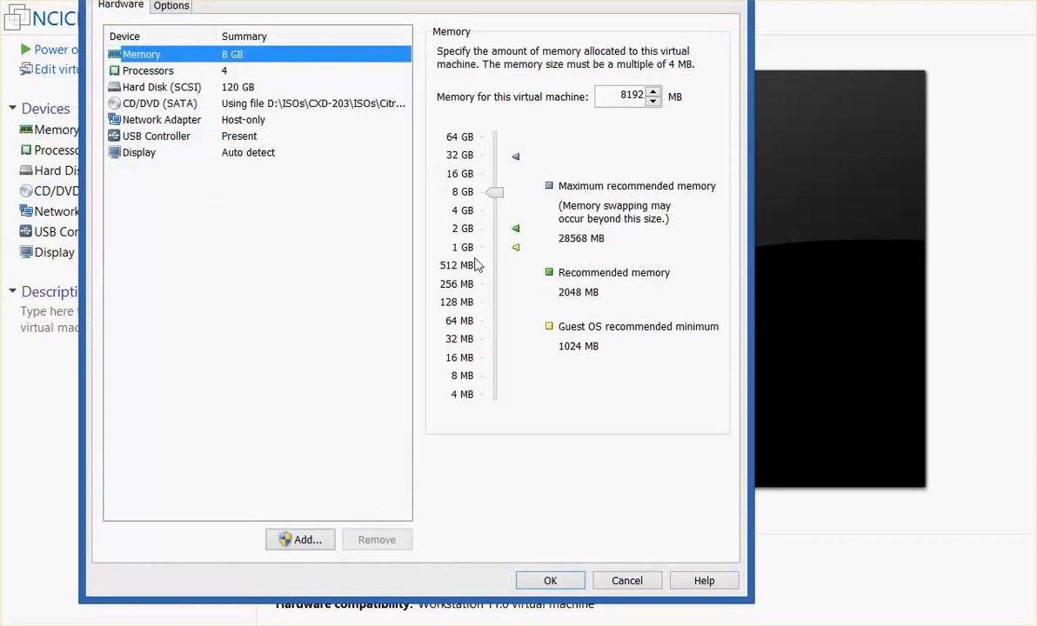
left_click(461, 250)
left_click(196, 71)
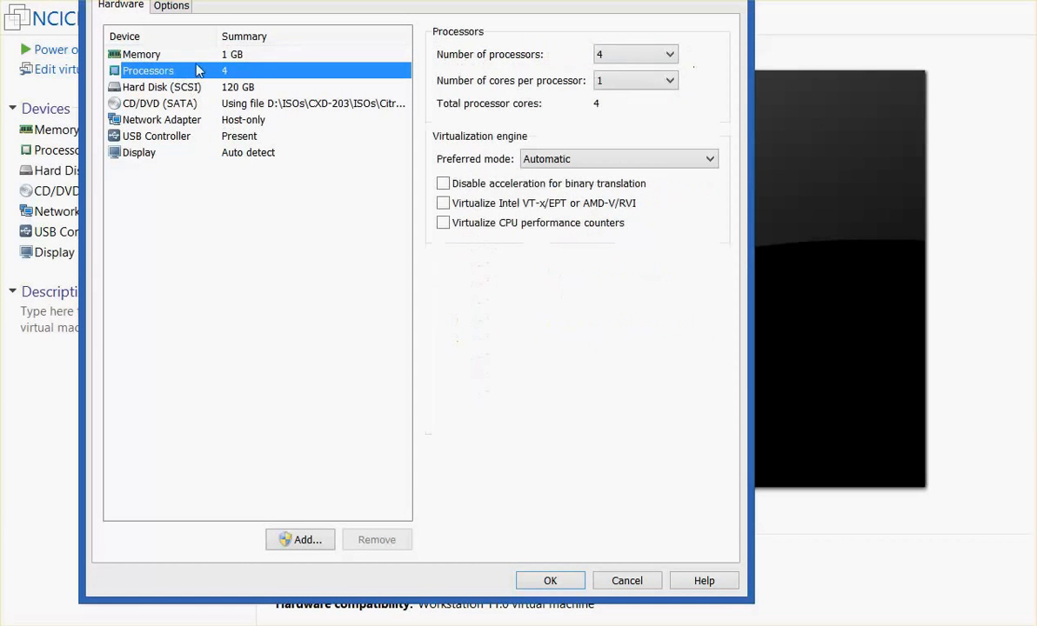
left_click(633, 54)
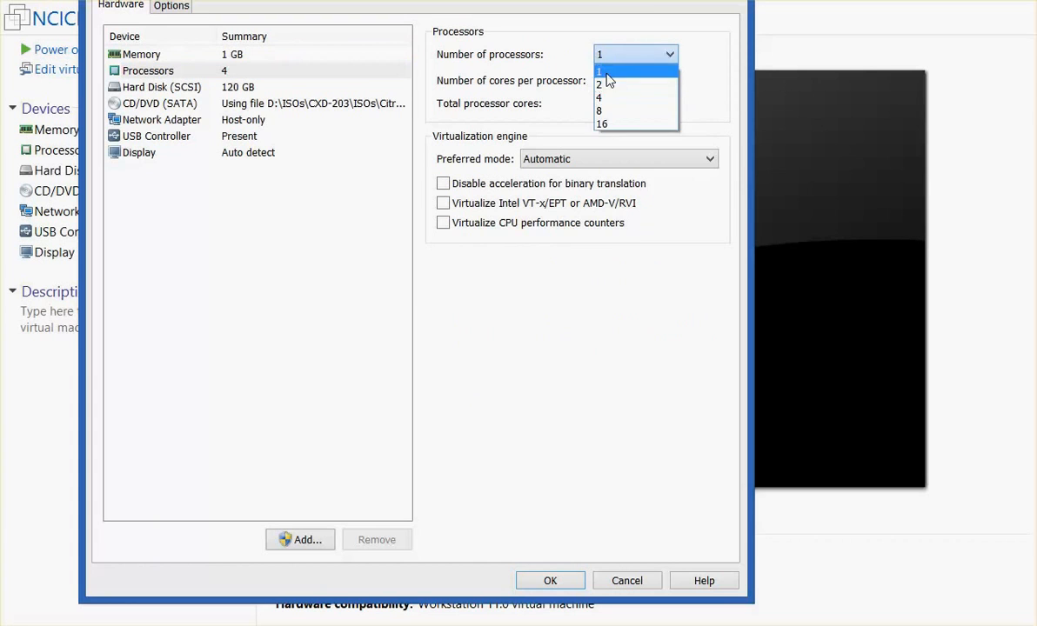
left_click(609, 68)
left_click(535, 588)
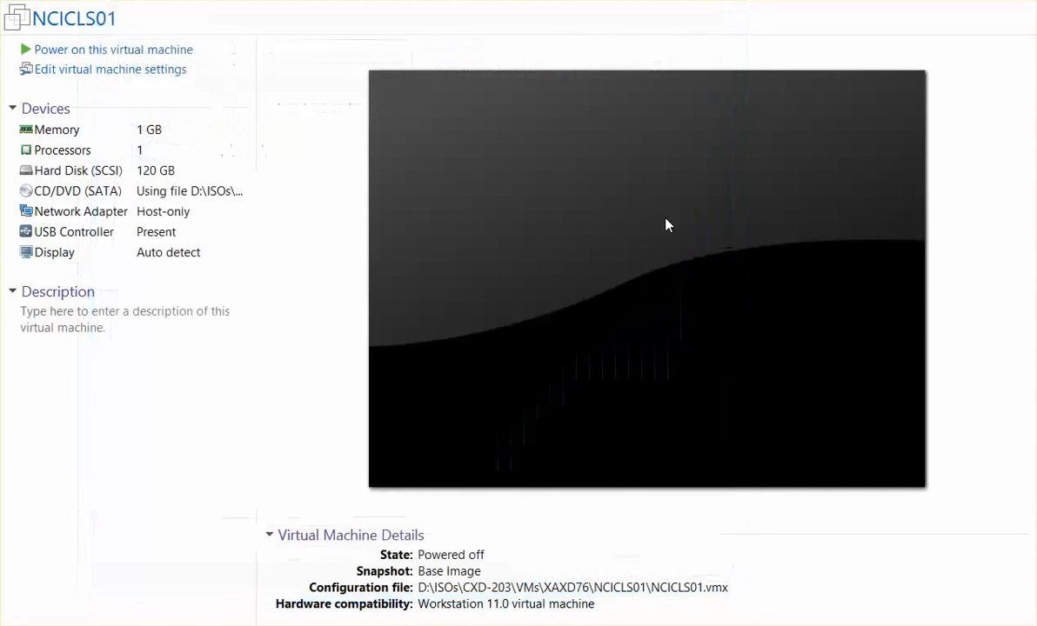
left_click(78, 52)
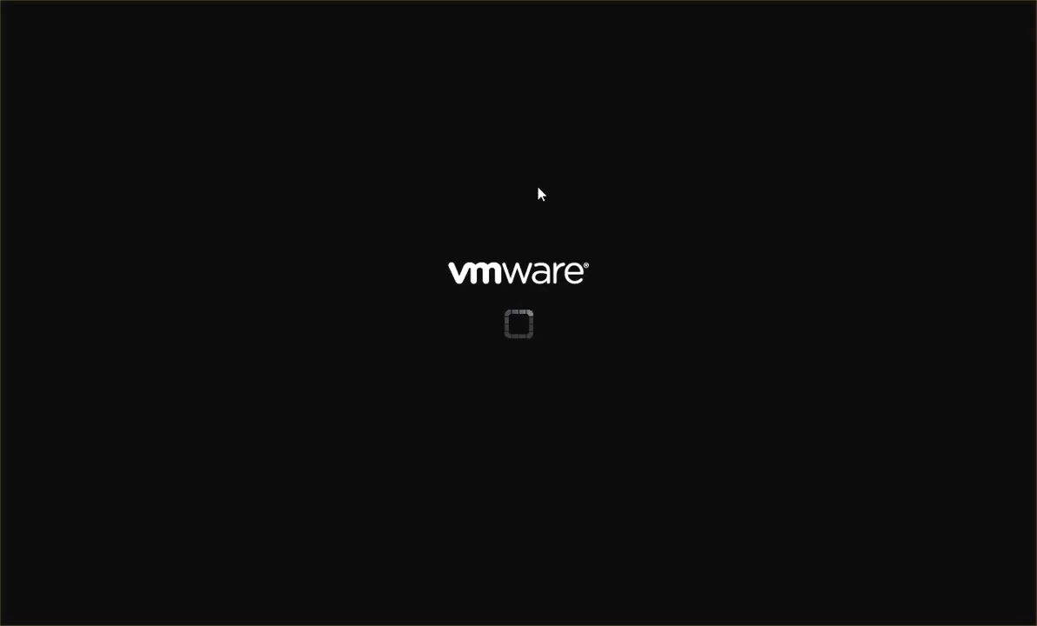